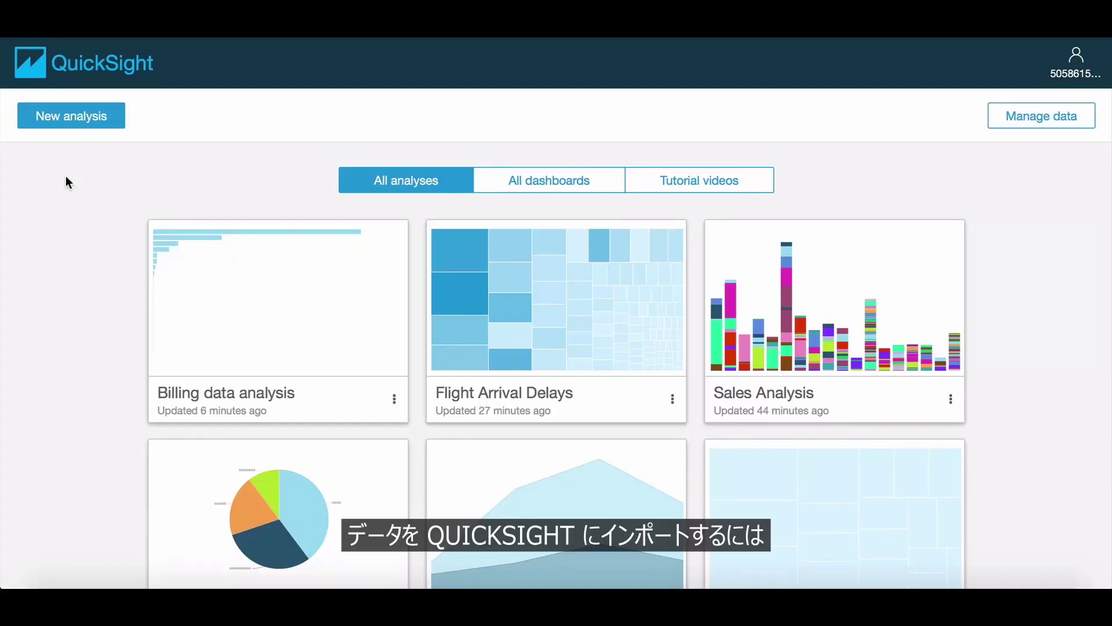
- Start a new data set from the existing redshift-demo-manualconnect data source (database quantum)
click(81, 118)
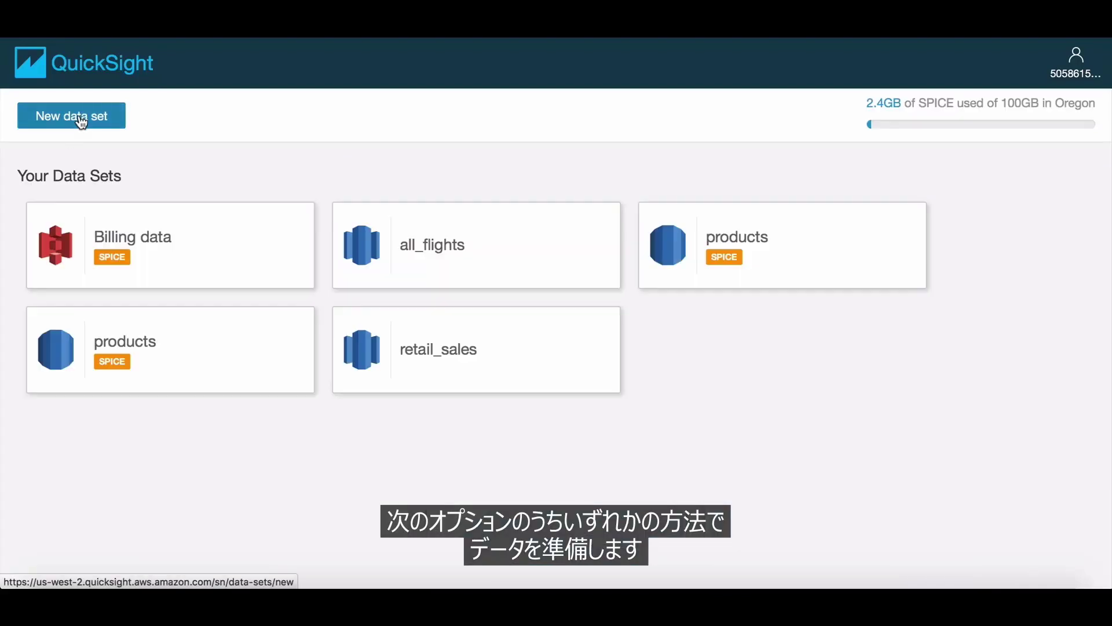
click(81, 119)
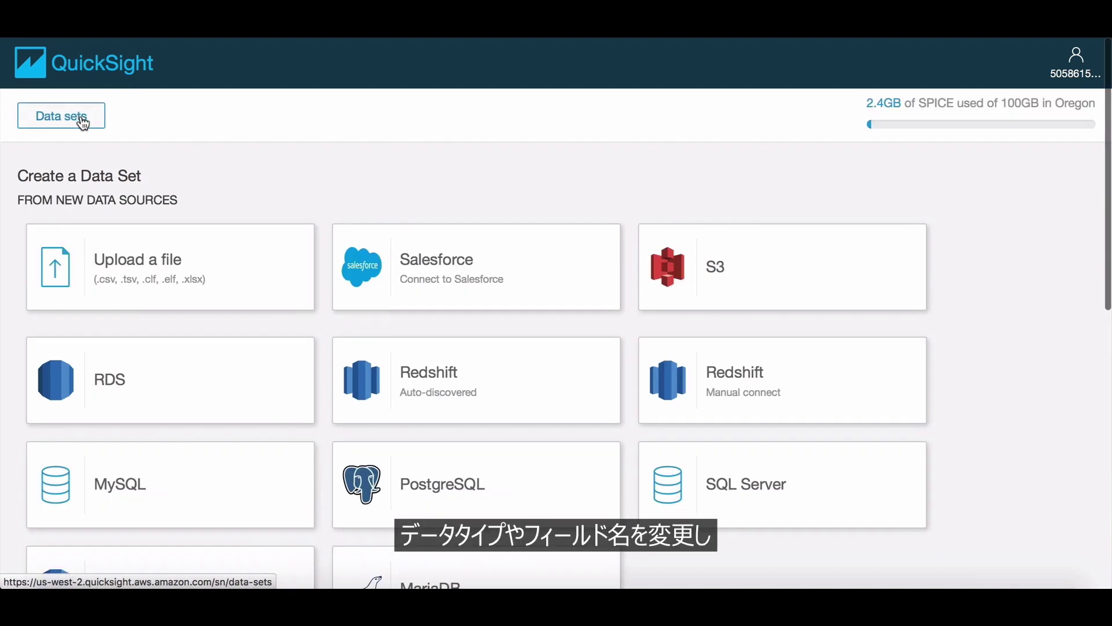
scroll(248, 282, down, 6)
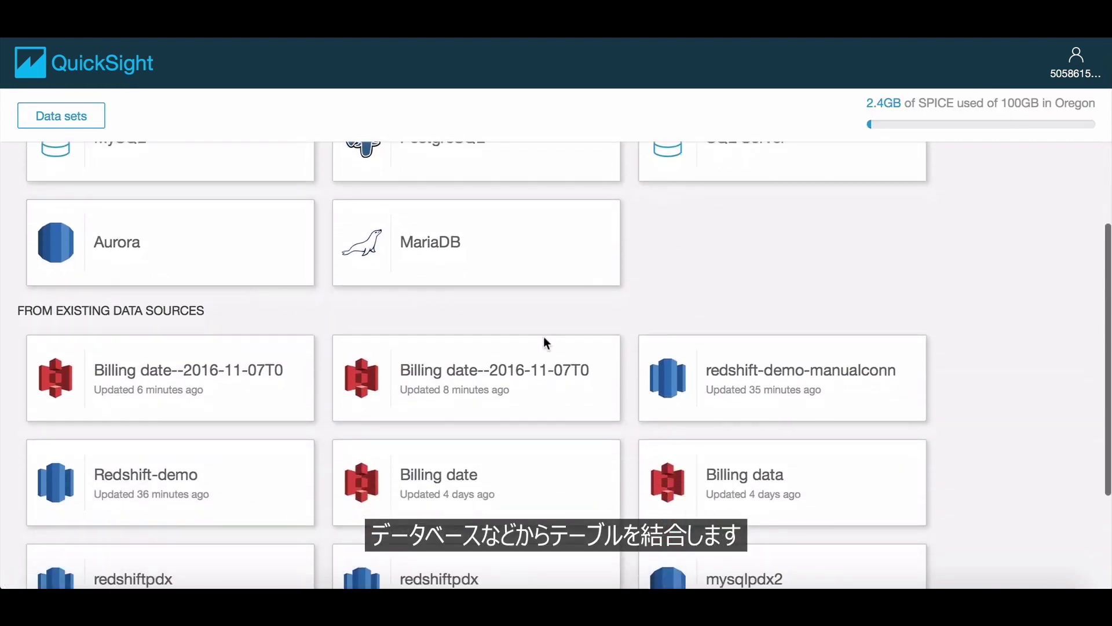
click(704, 391)
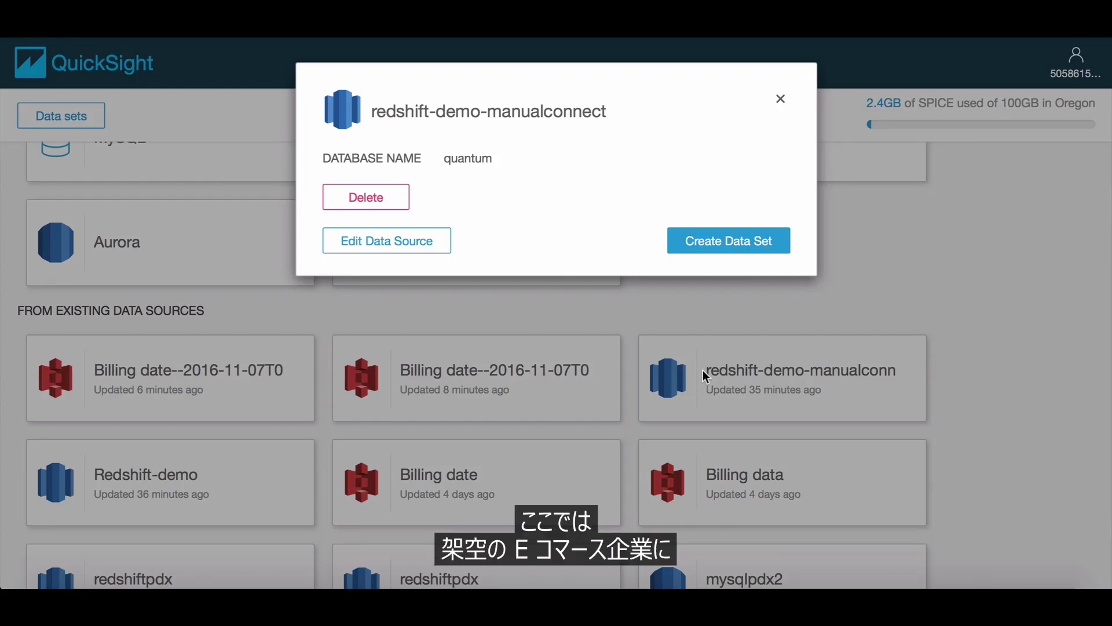
- Create a data set from the public schema's retail_sales_order table and open it for editing and preview
click(706, 254)
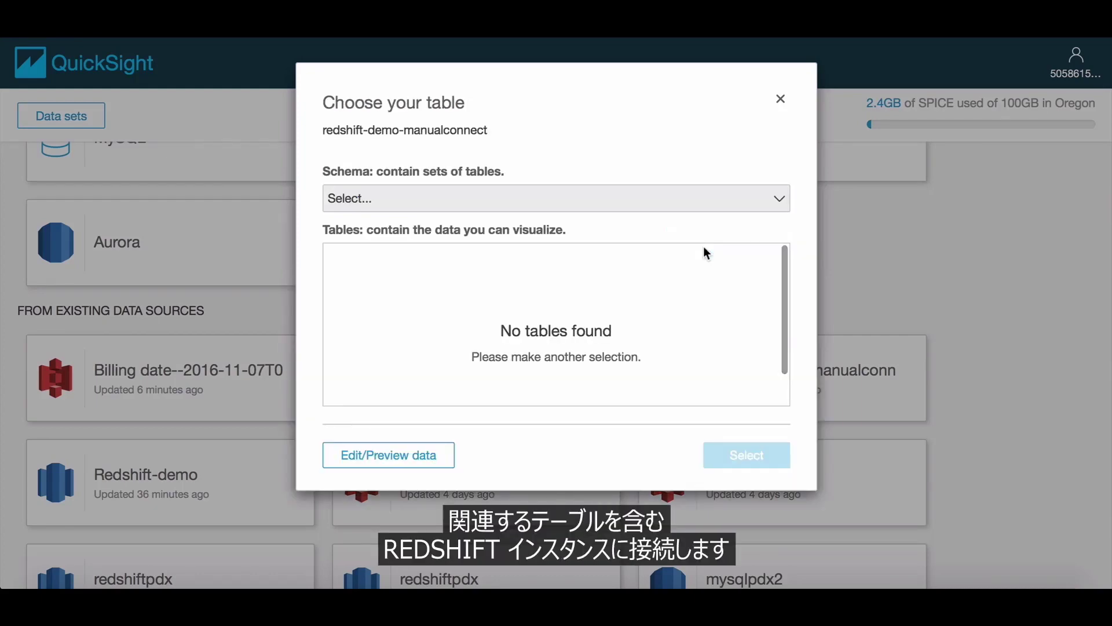
click(685, 209)
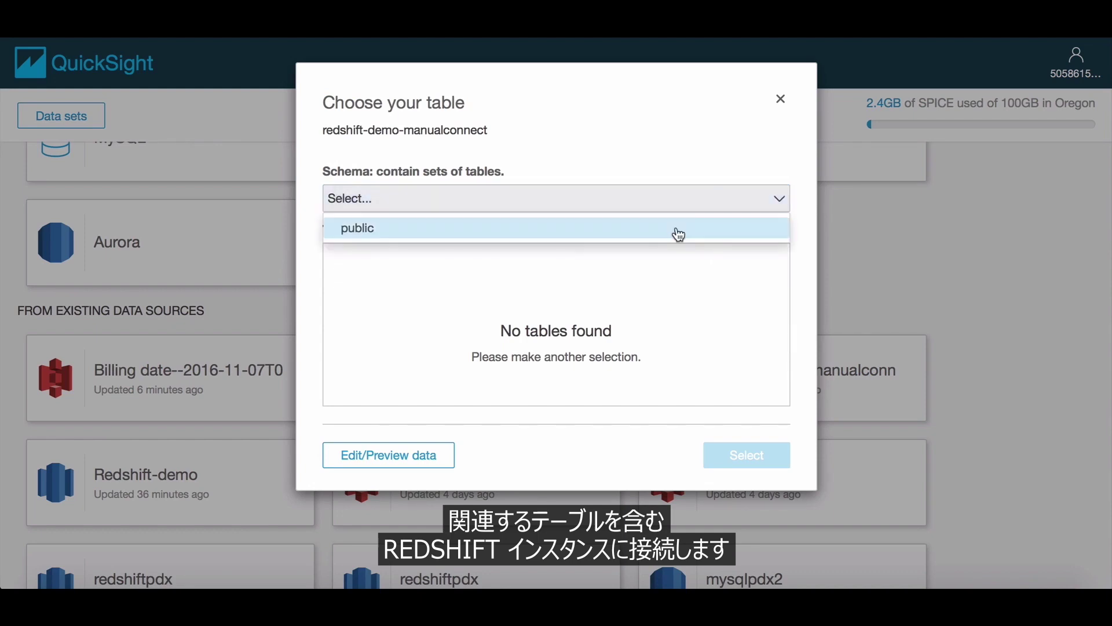
click(678, 231)
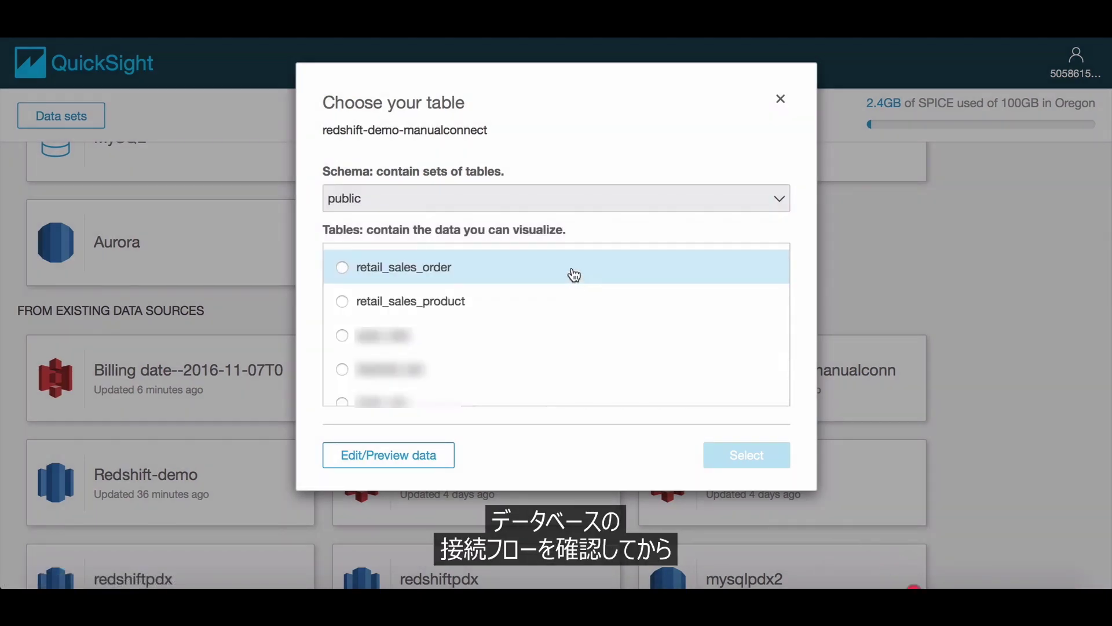
click(574, 273)
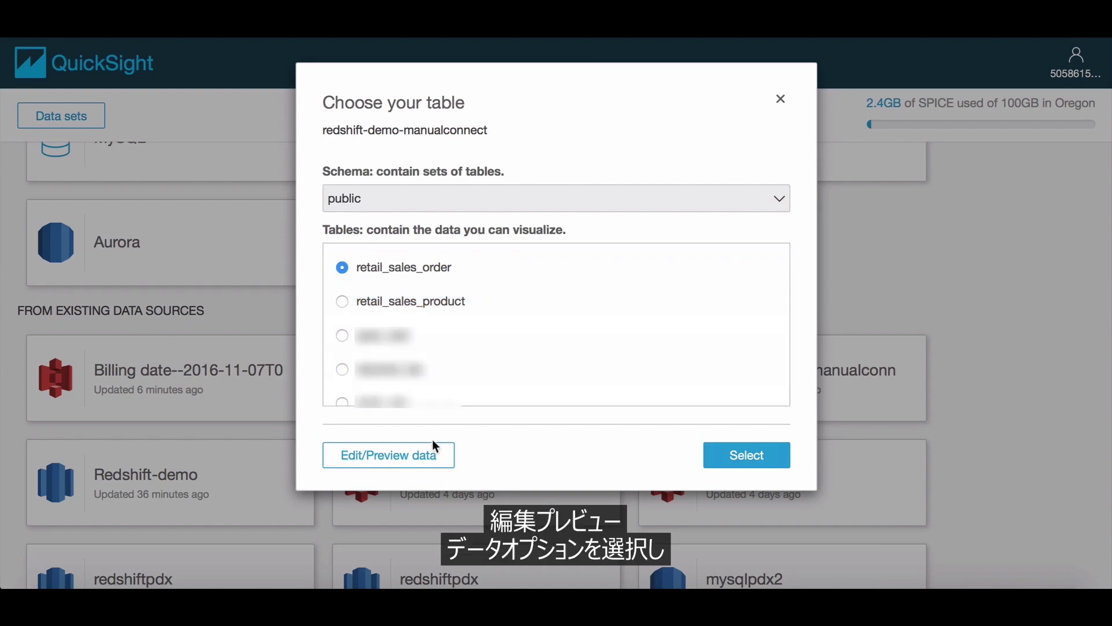
click(431, 454)
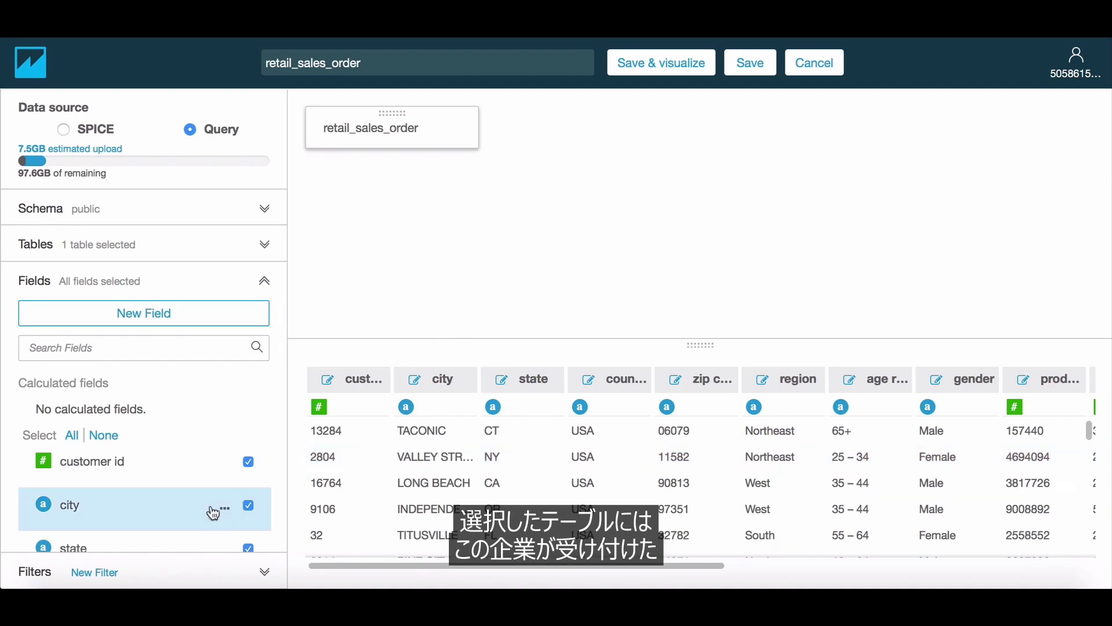
- Browse the retail_sales_order fields and preview, then show customer id's type options (Date, Decimal, String)
scroll(187, 517, down, 5)
scroll(186, 512, down, 3)
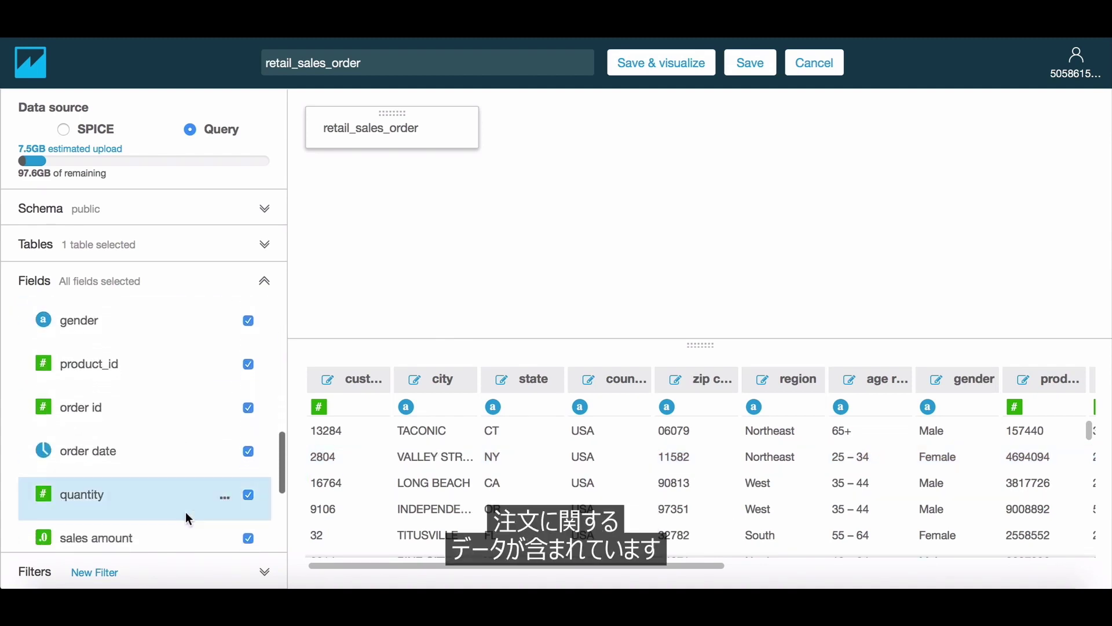
scroll(186, 512, up, 10)
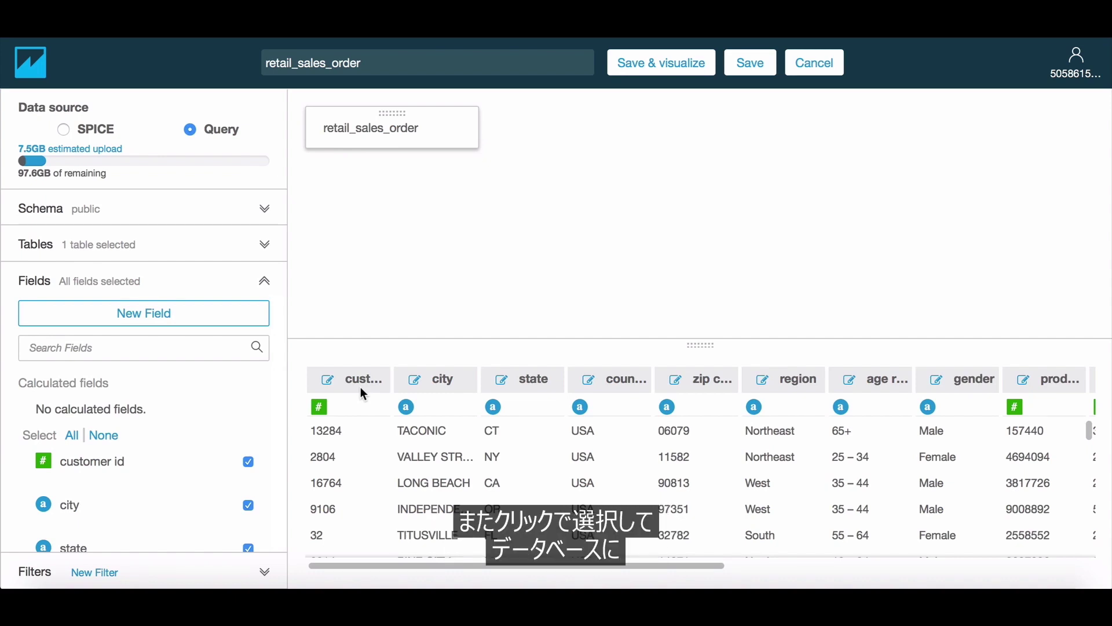
click(359, 470)
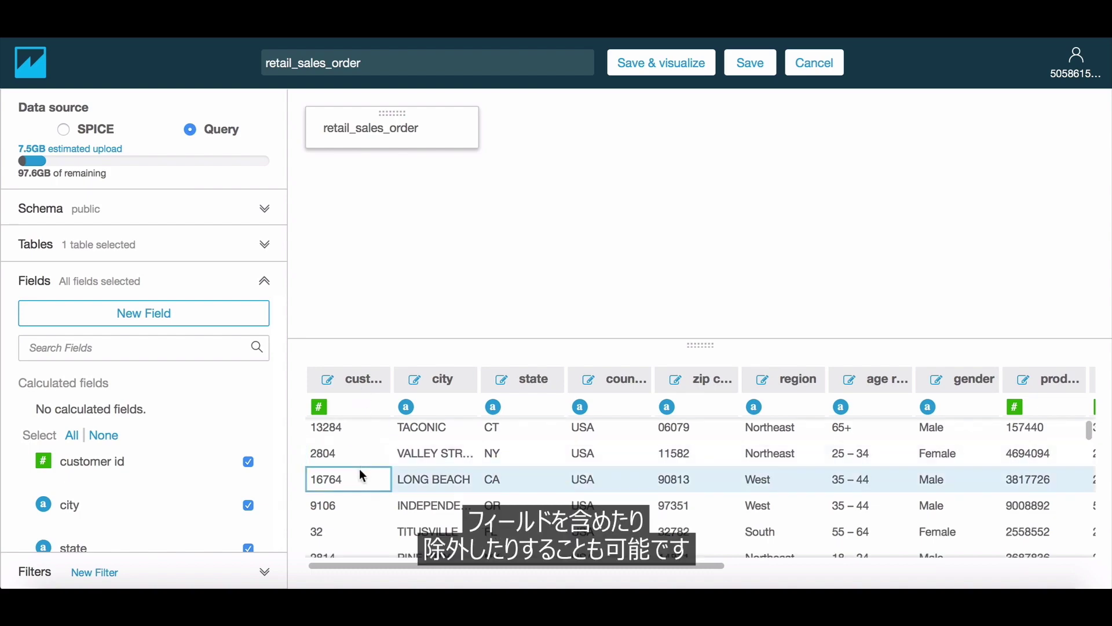
scroll(360, 469, right, 15)
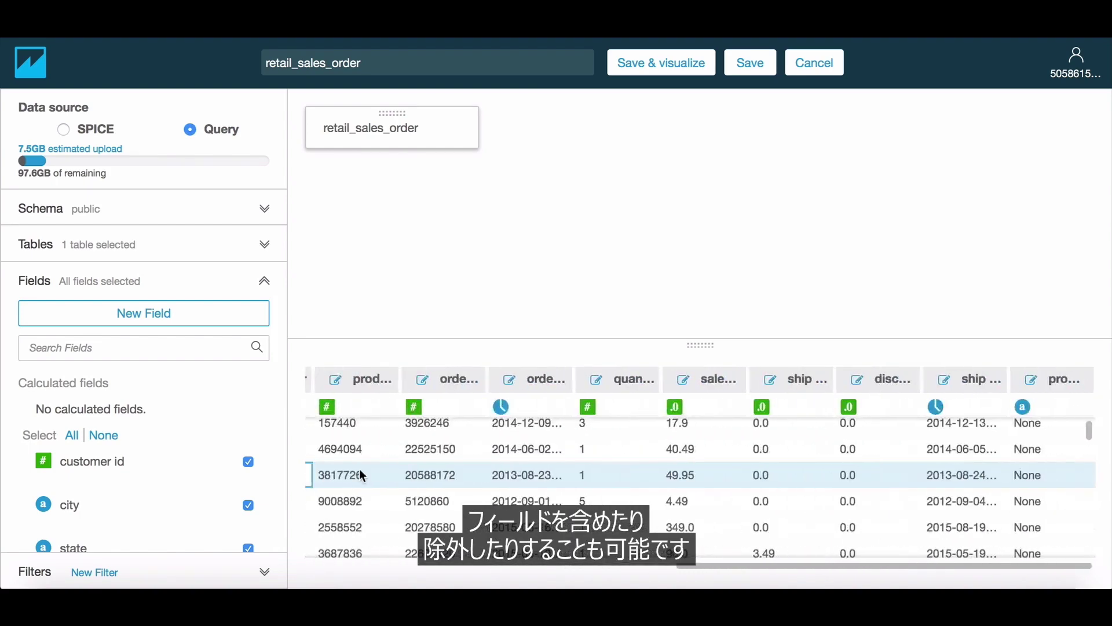
scroll(360, 474, left, 15)
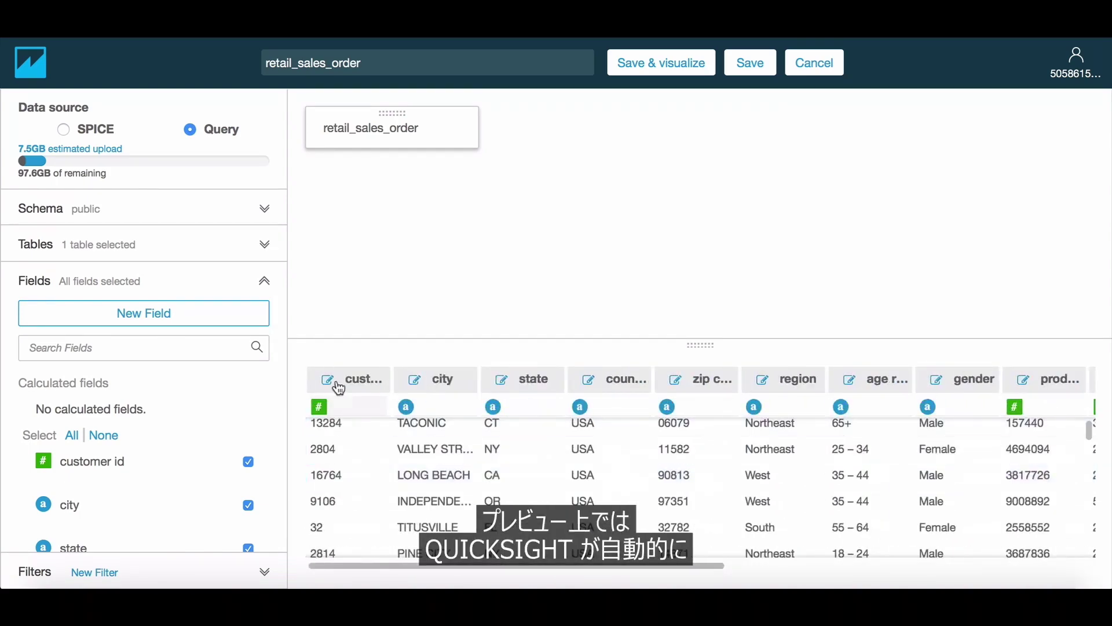
click(320, 406)
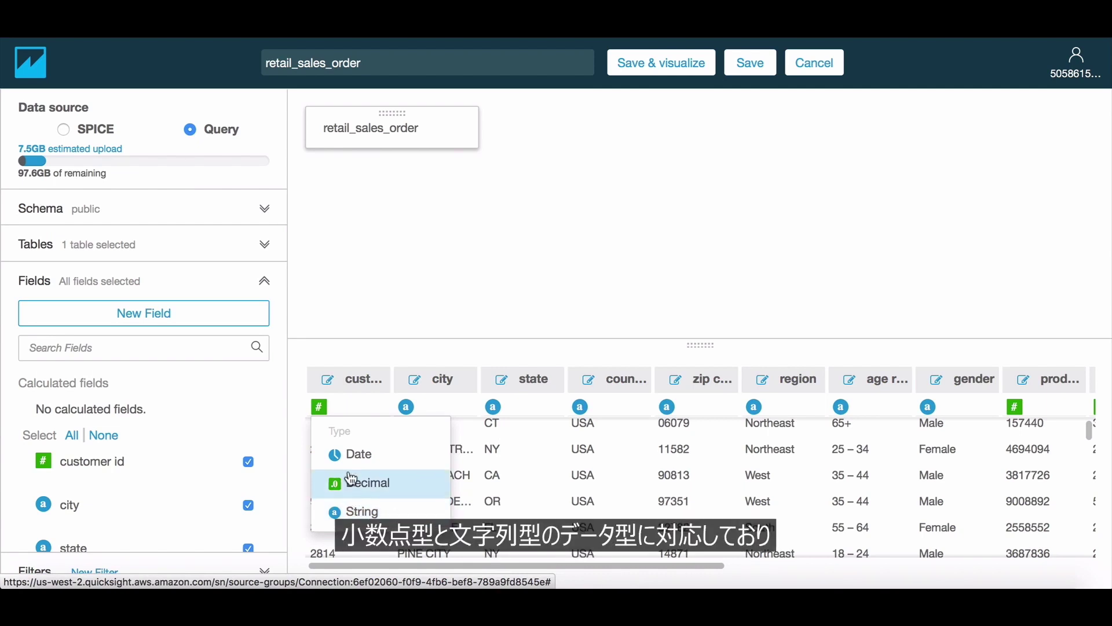
- Leave customer id's type unchanged and rename the column to customer_id
click(339, 359)
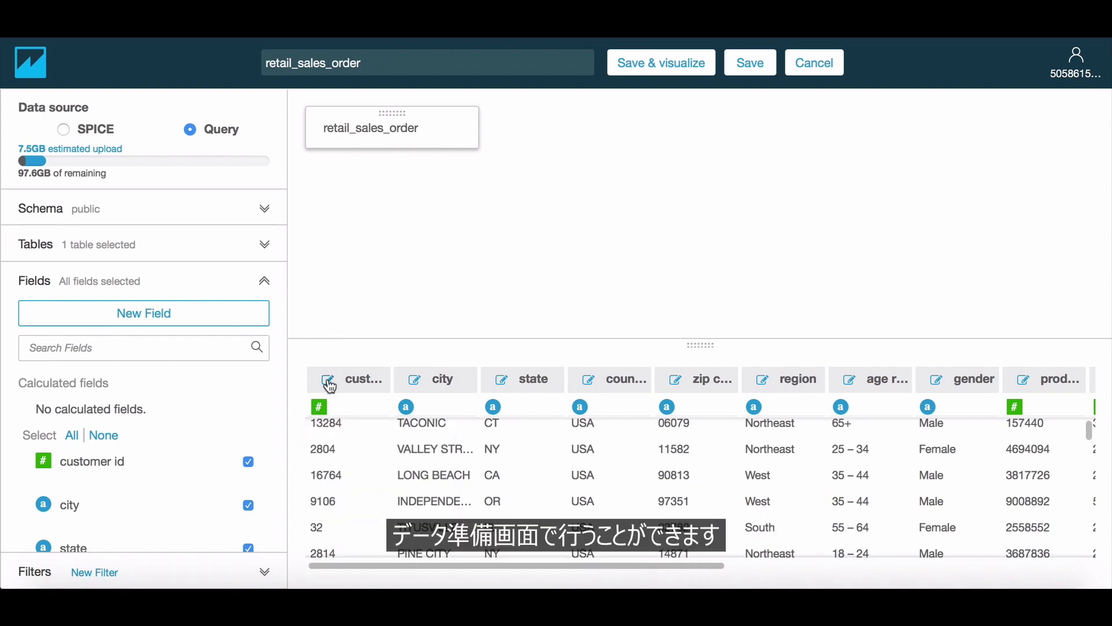
click(328, 382)
click(418, 145)
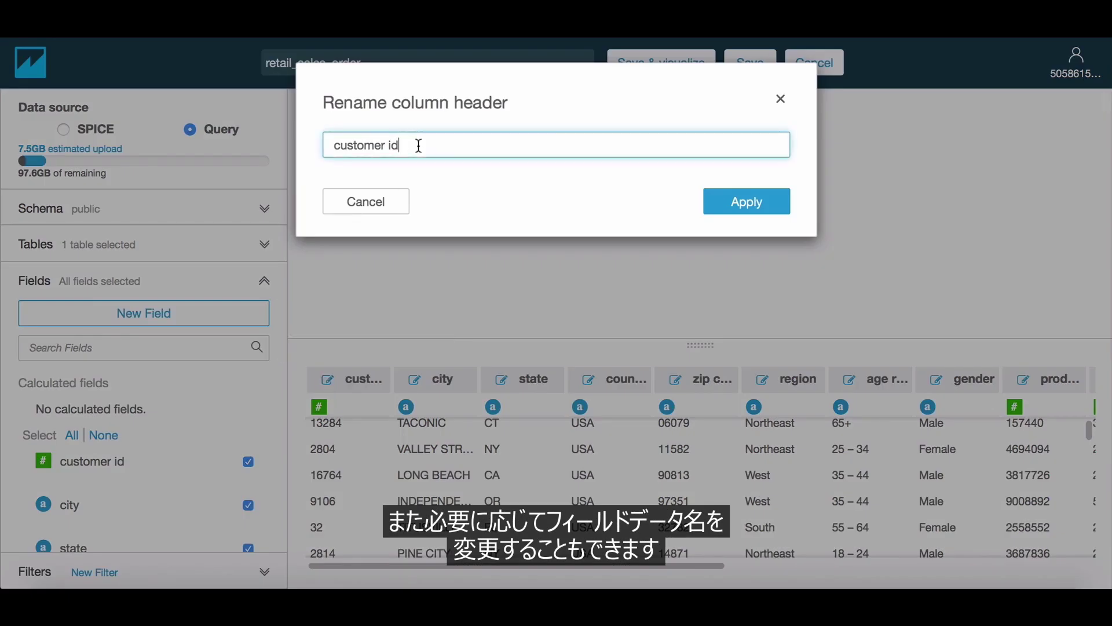
click(736, 200)
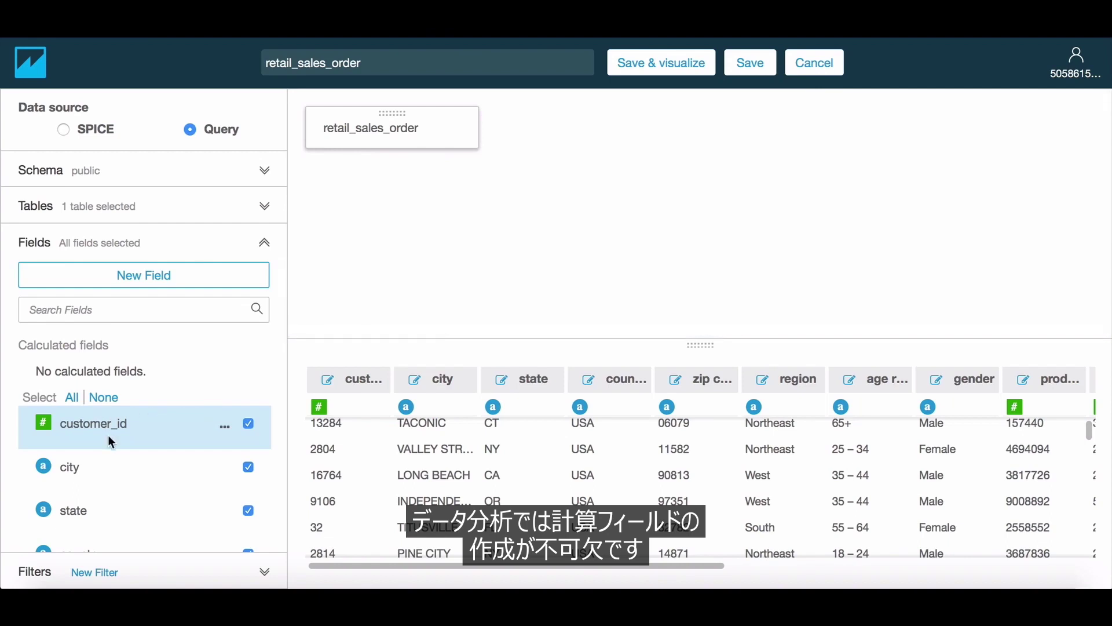
click(174, 292)
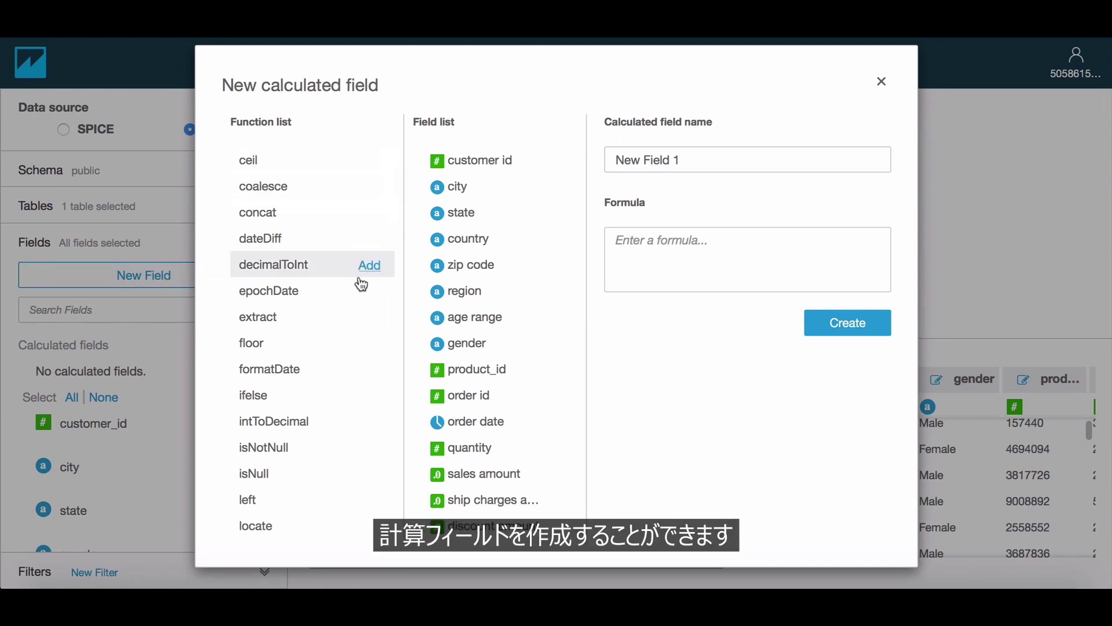
scroll(360, 281, down, 7)
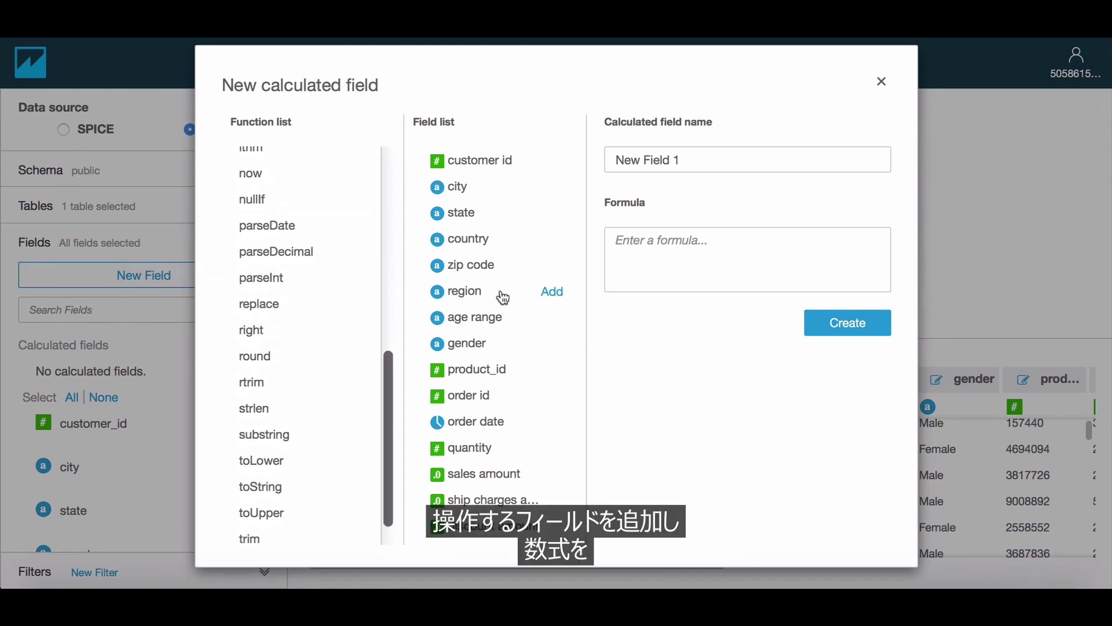
scroll(498, 293, down, 2)
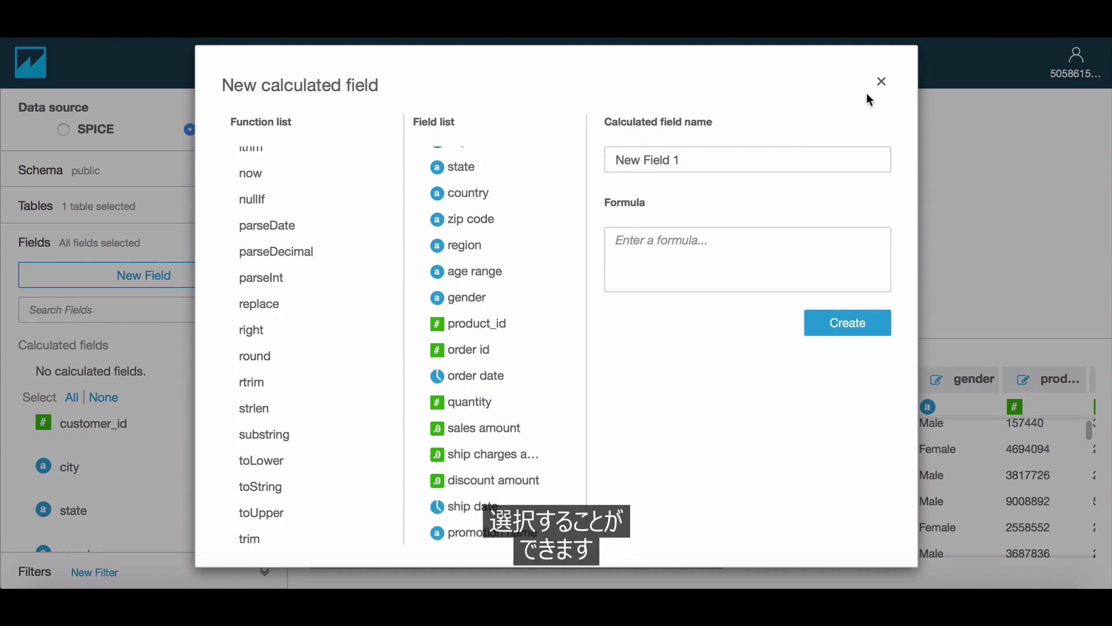
click(881, 83)
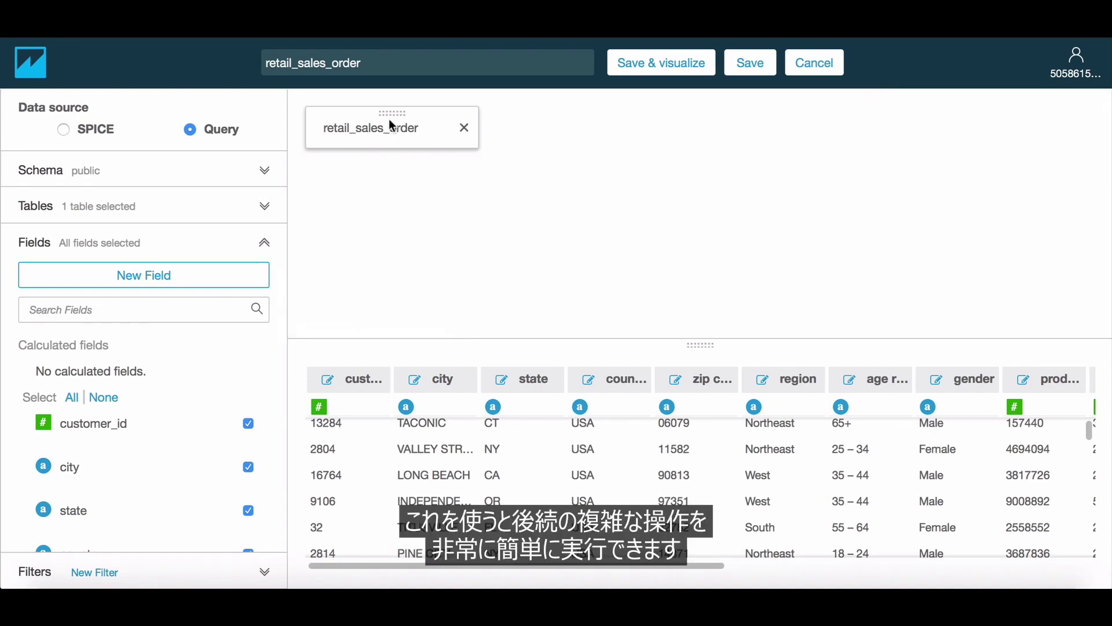
- Add the retail_sales_product table to the data set alongside retail_sales_order
click(276, 211)
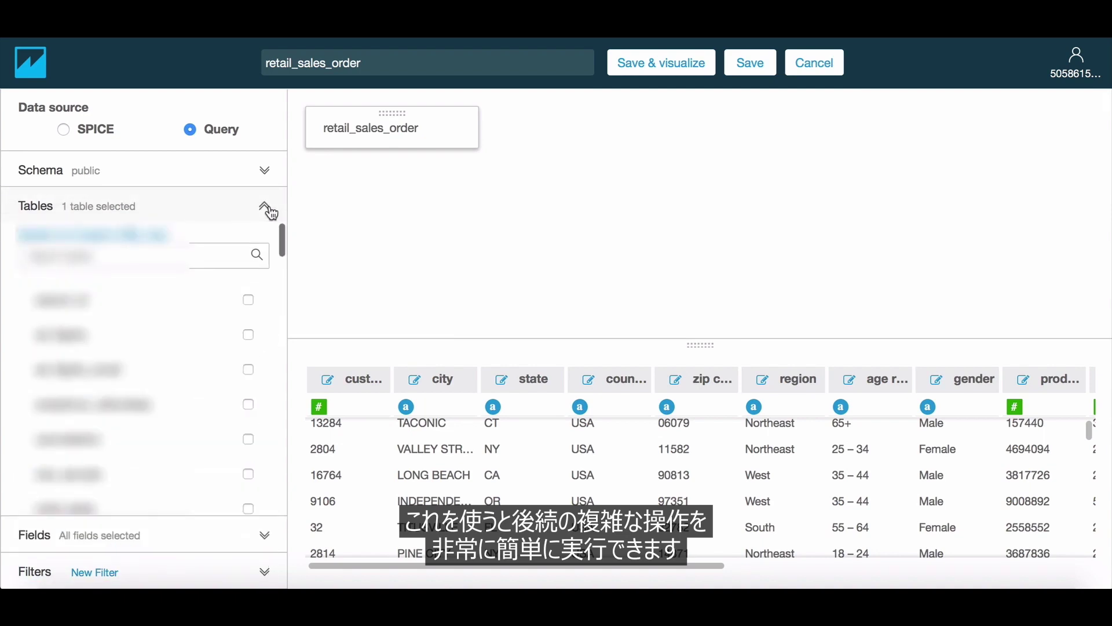
scroll(196, 371, down, 1)
scroll(195, 371, down, 10)
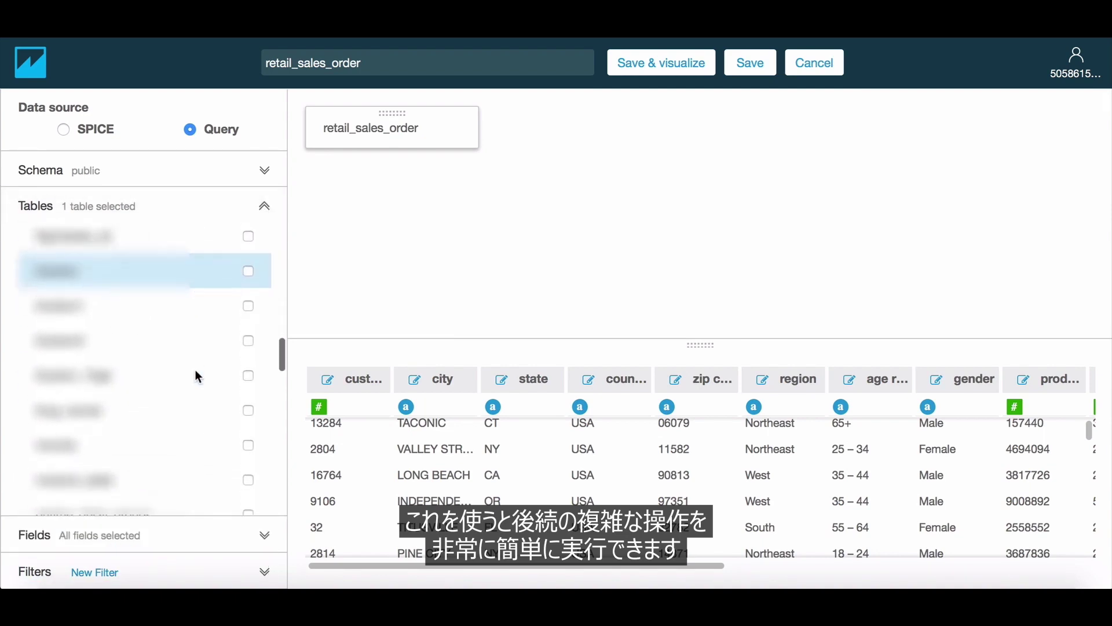
scroll(196, 373, down, 4)
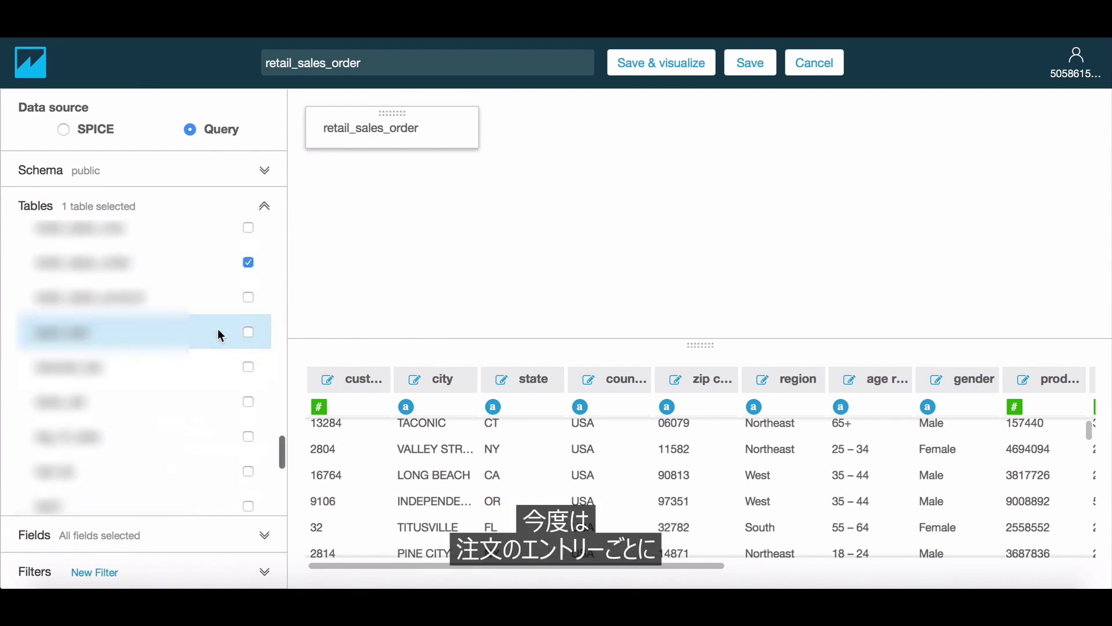
click(248, 298)
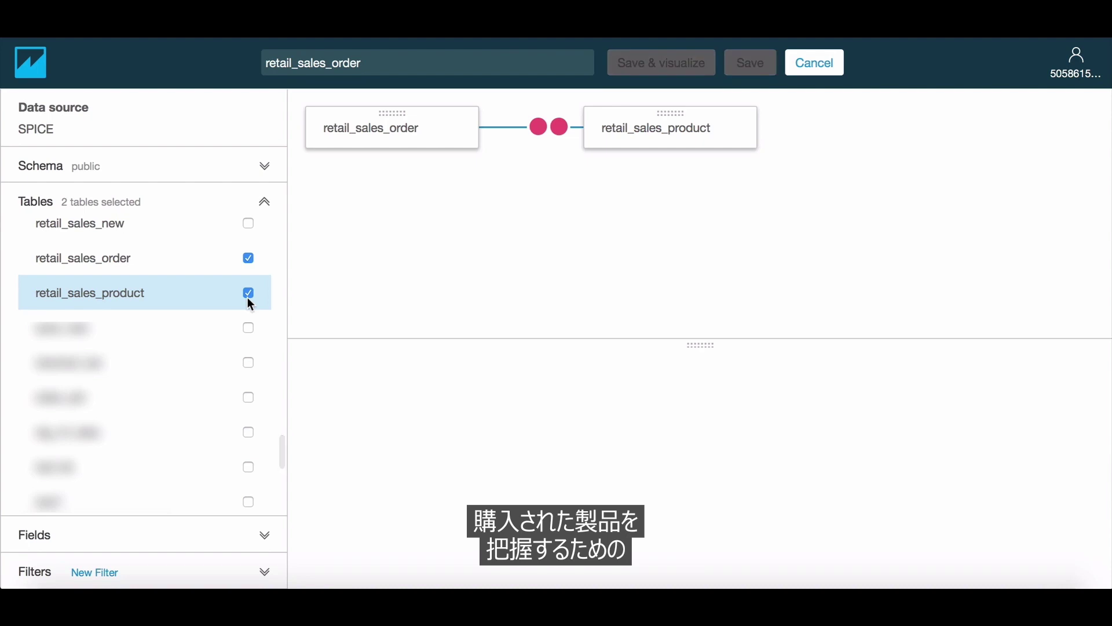
click(203, 541)
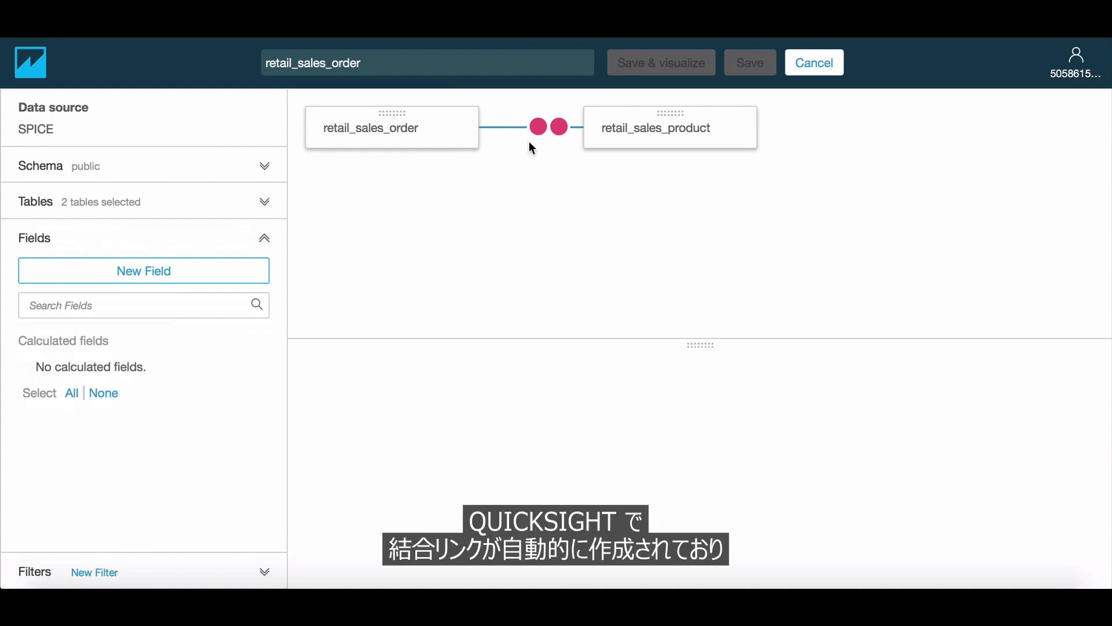
- Set product_id as the join key for both retail_sales_order and retail_sales_product
click(553, 130)
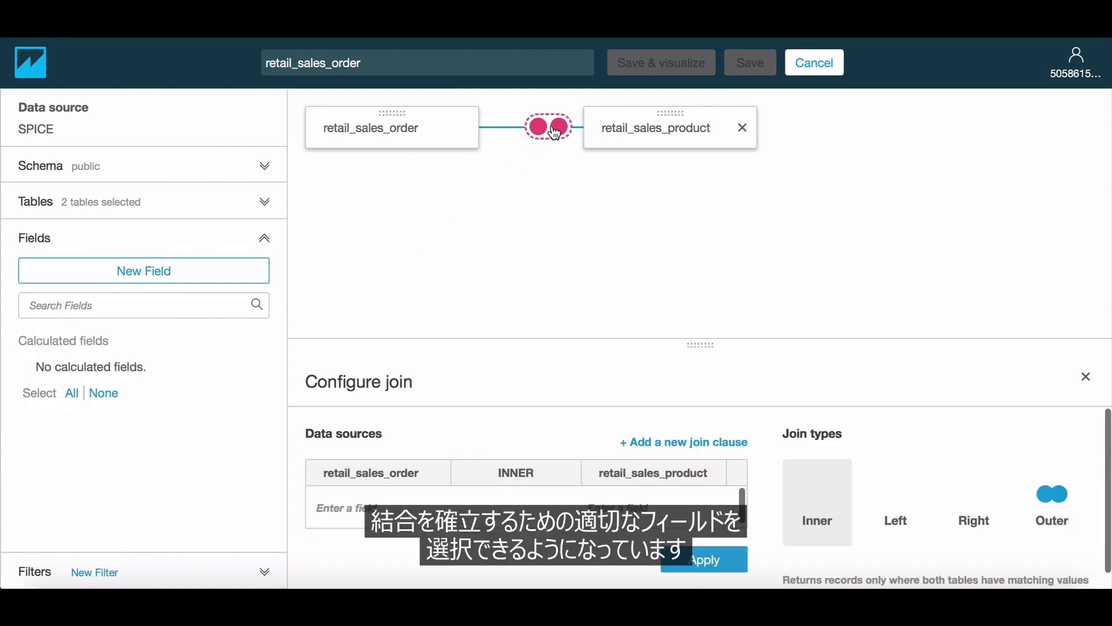
click(365, 507)
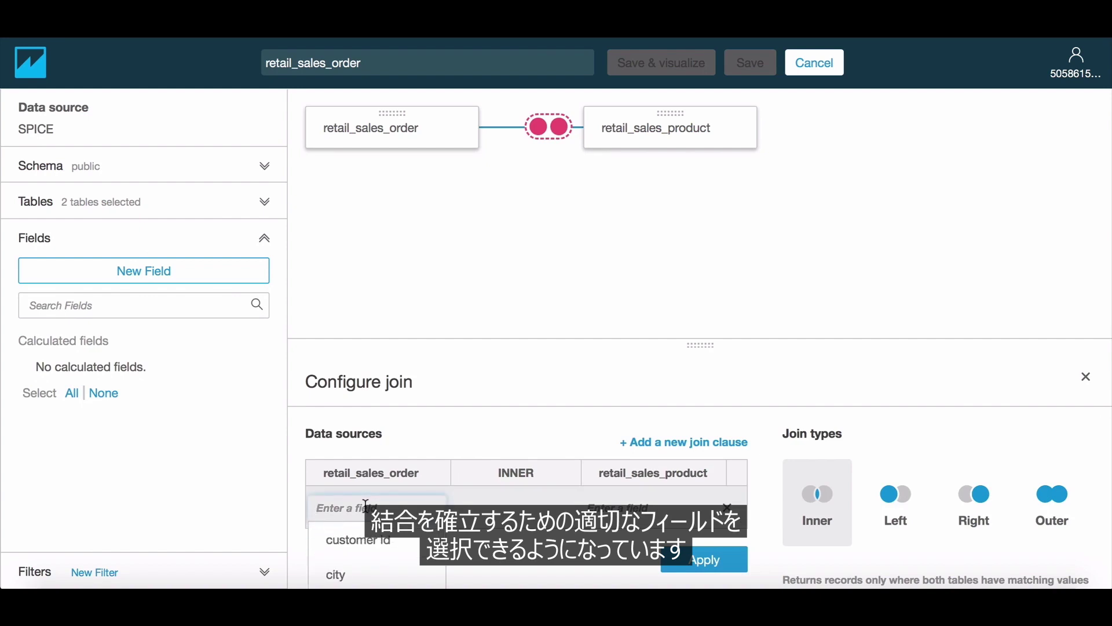
text(produ)
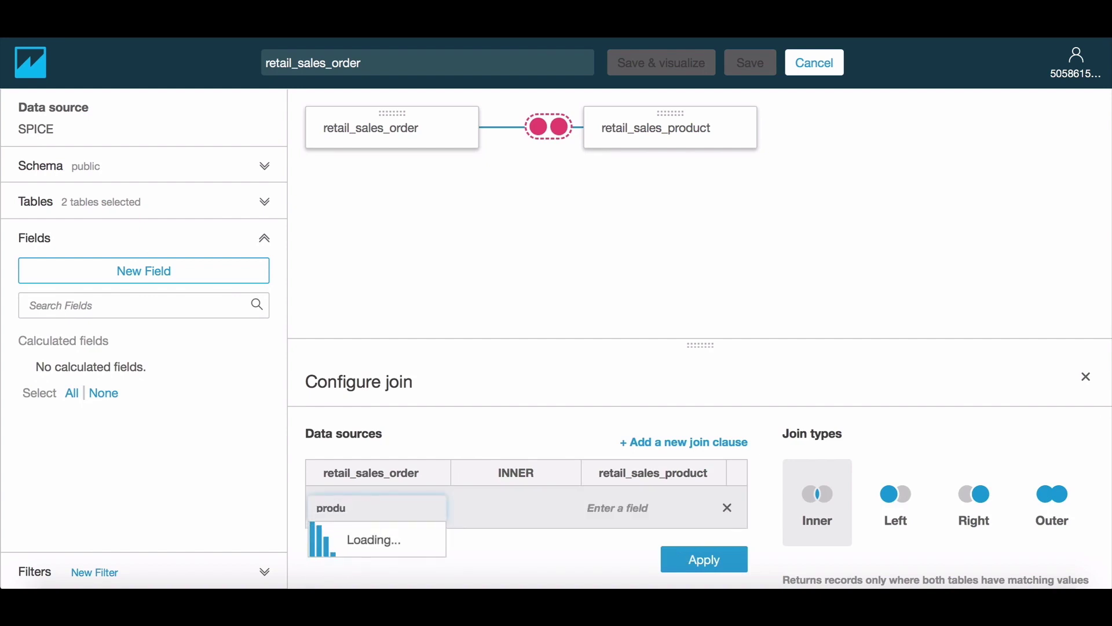
click(372, 540)
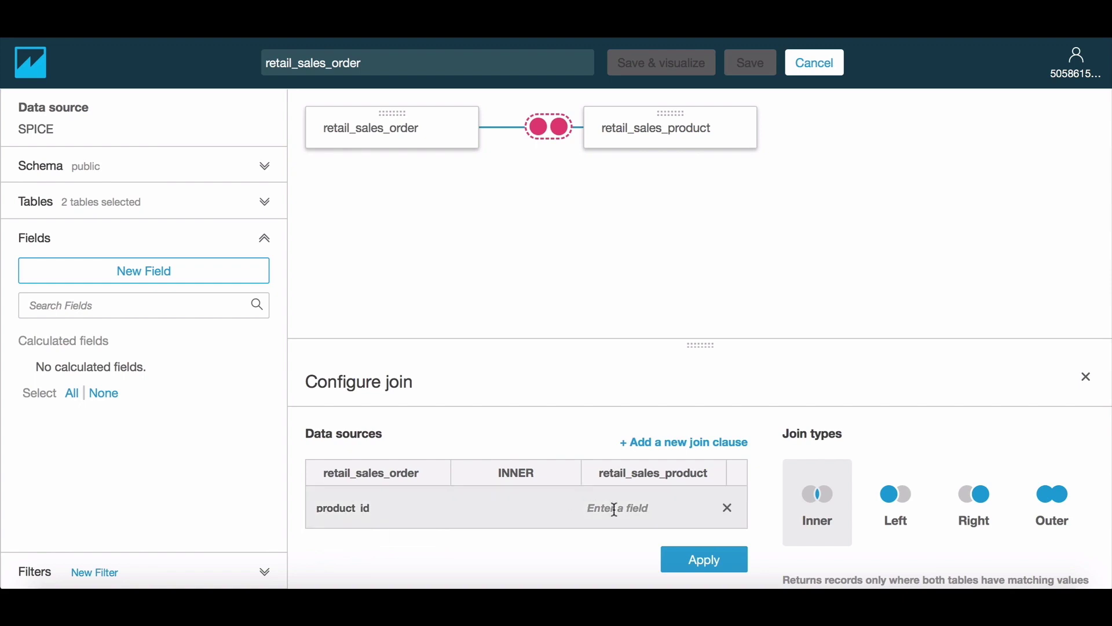
click(634, 508)
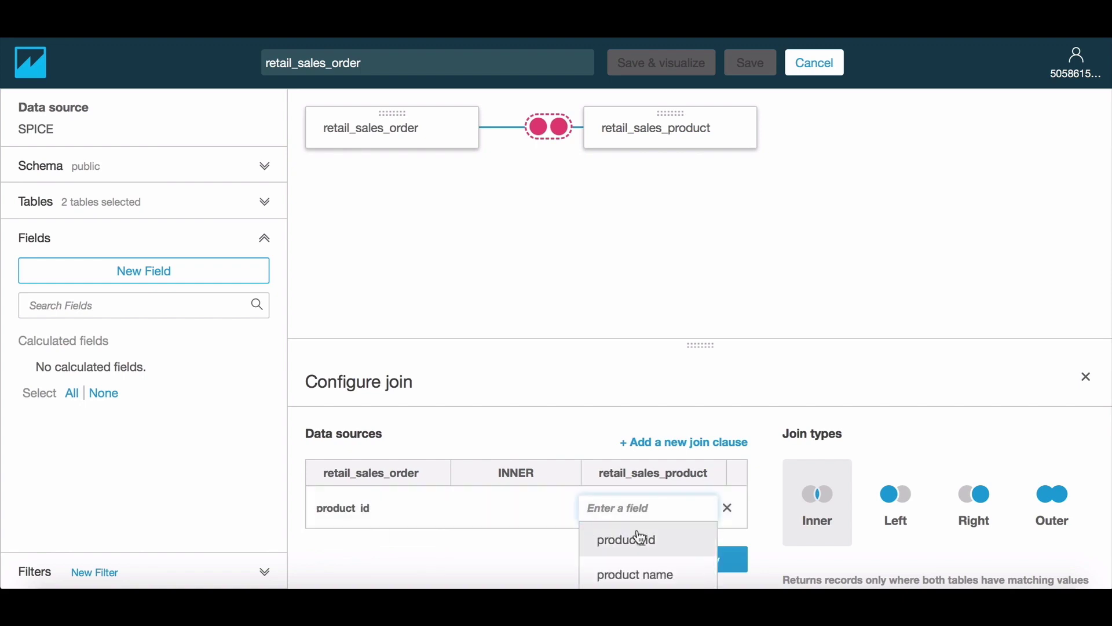
click(640, 537)
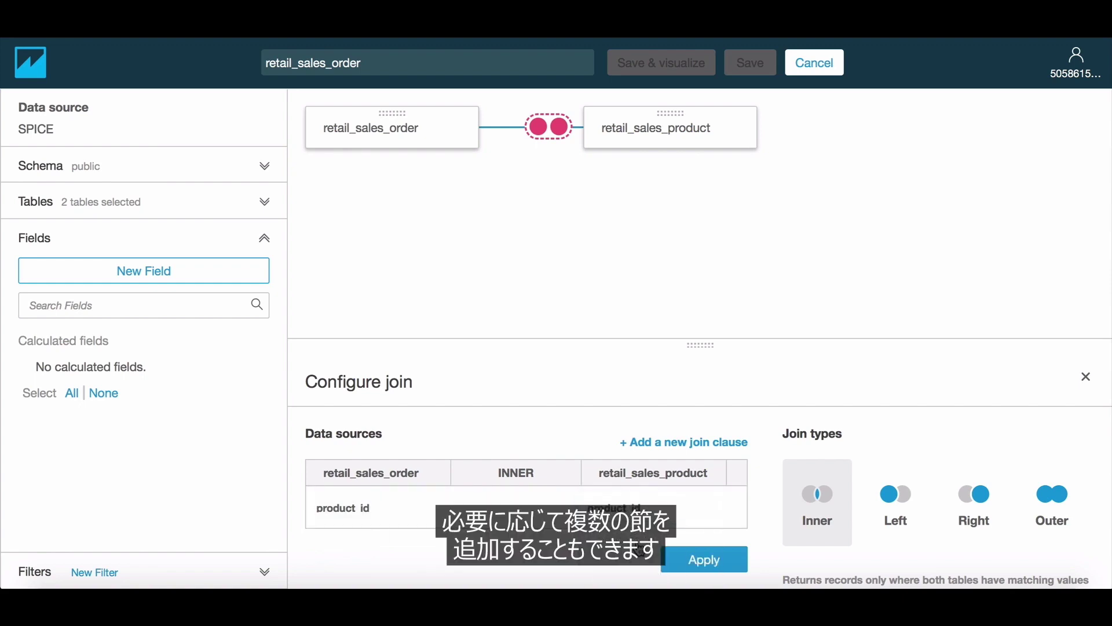
- Remove the extra empty join clause and apply the inner join on product_id
click(687, 447)
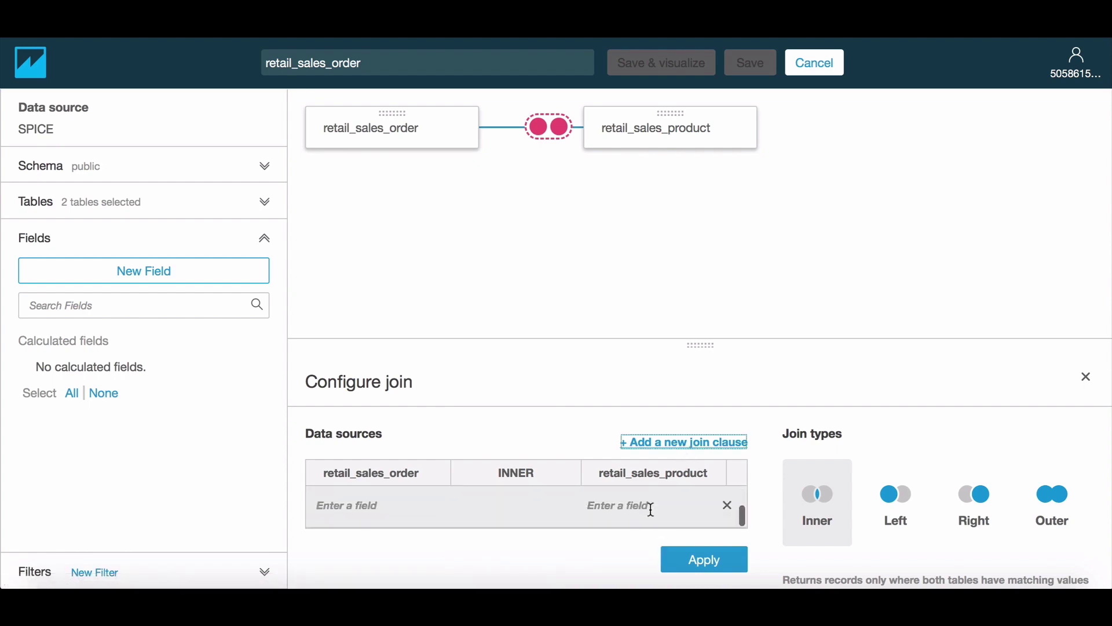
click(728, 506)
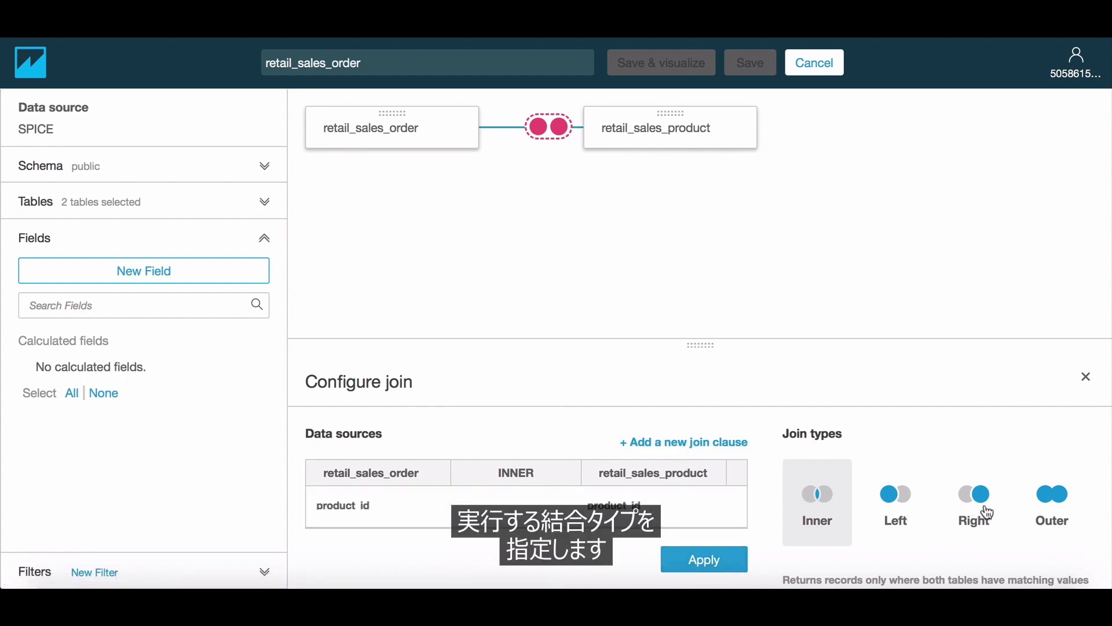
click(724, 558)
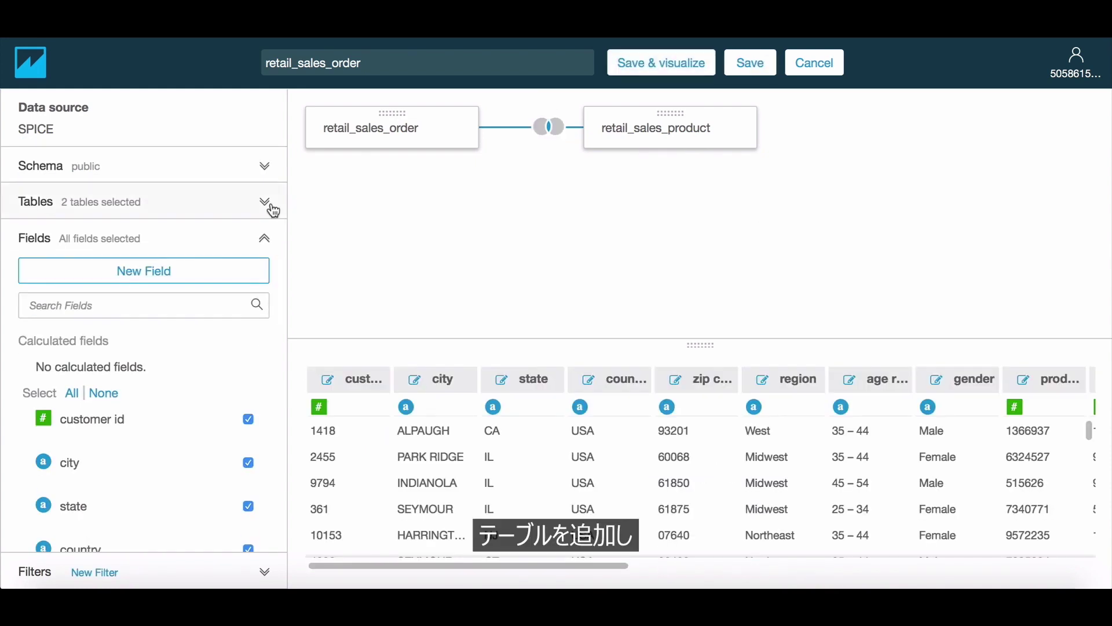
click(272, 207)
click(249, 251)
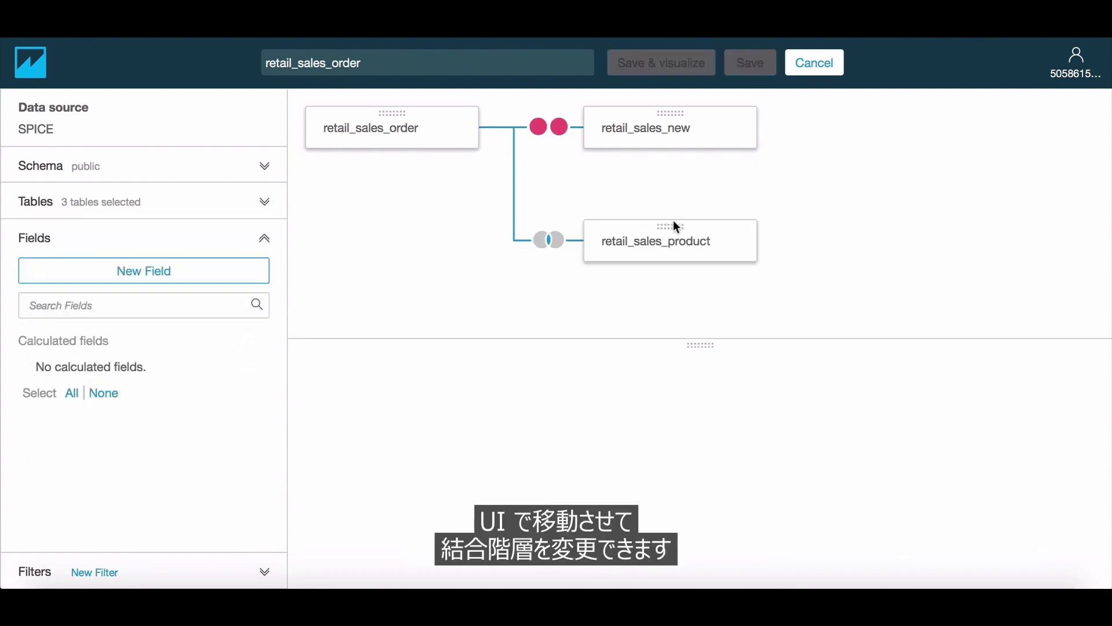
drag(672, 226, 651, 117)
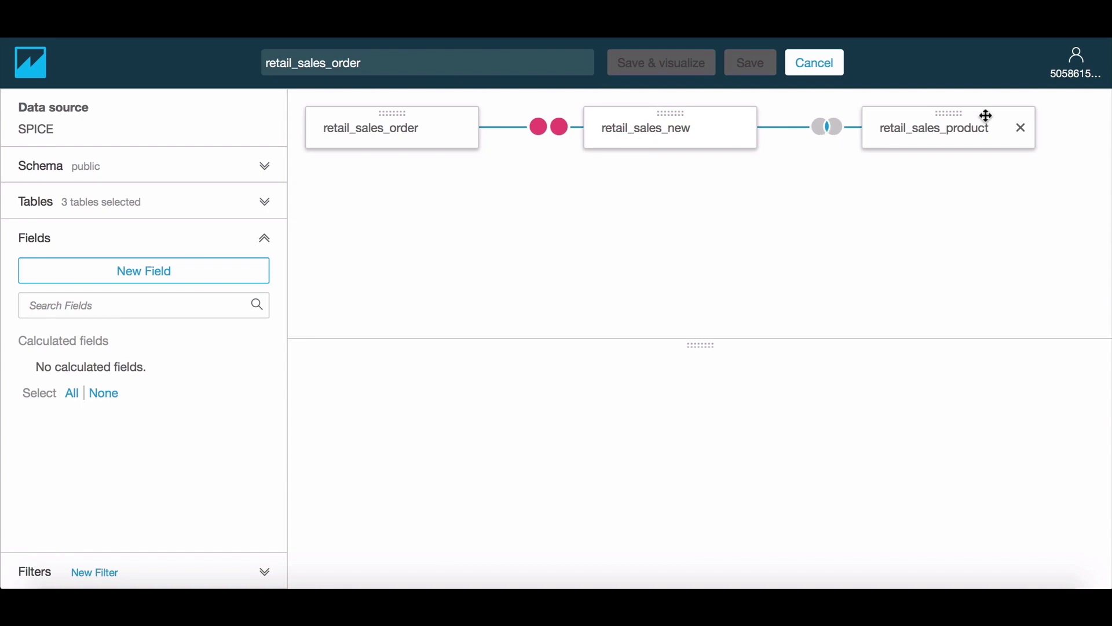
drag(958, 117, 357, 106)
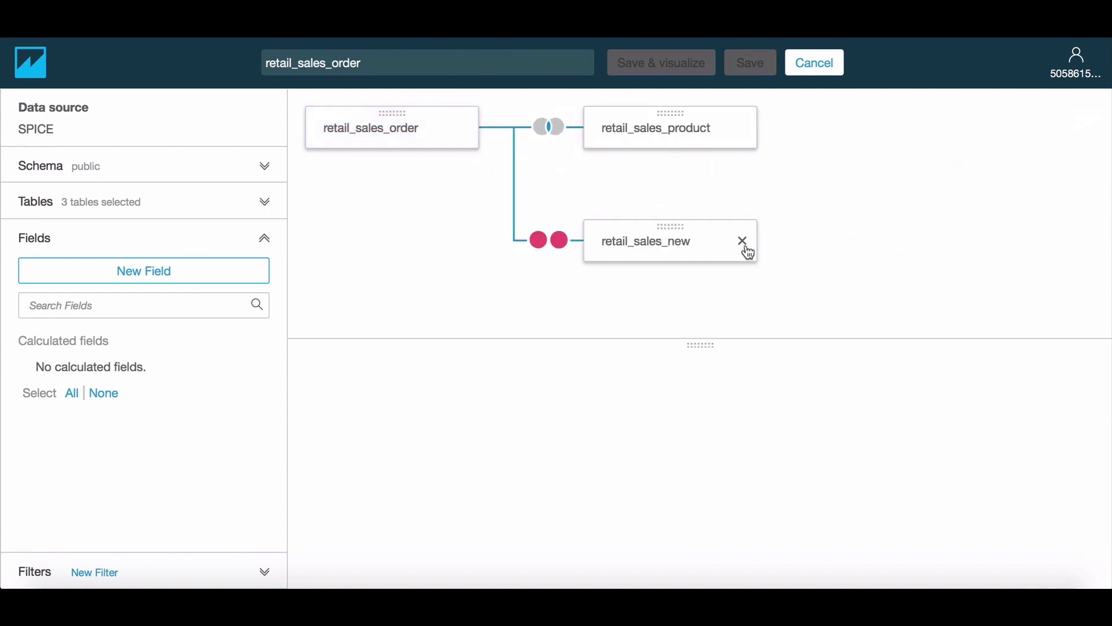
click(742, 241)
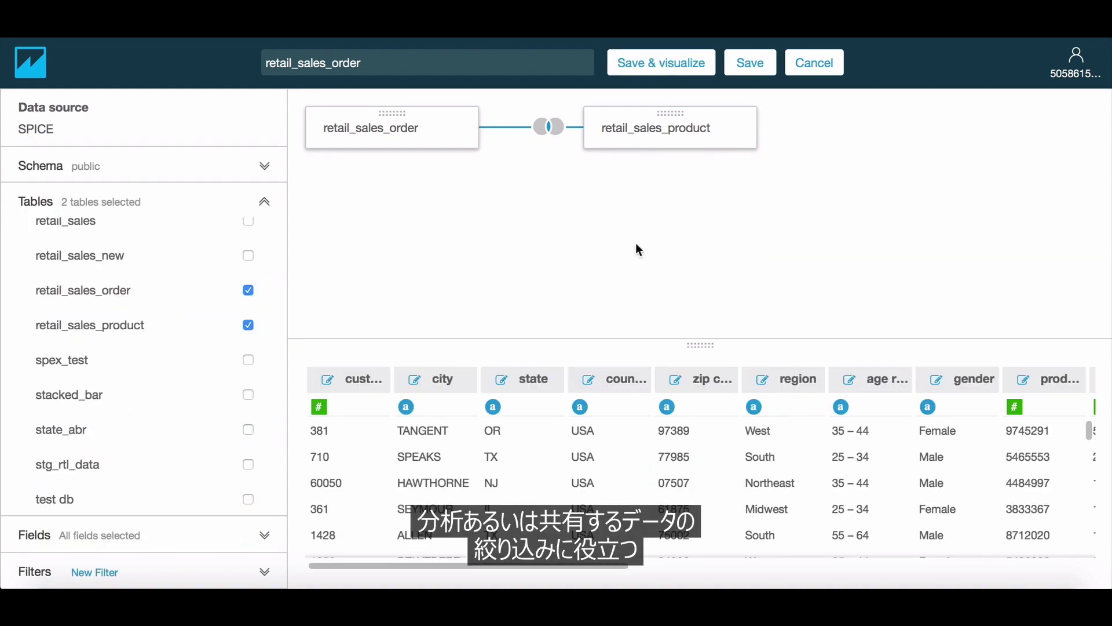
- Review the data set's field list, then start a new filter in the Filters section
click(199, 534)
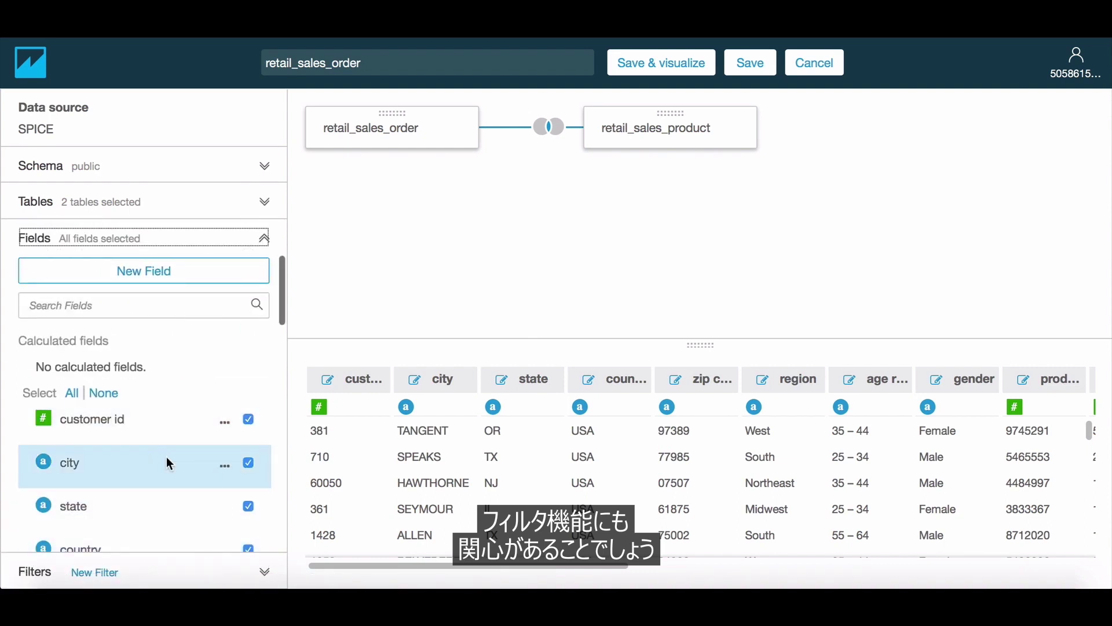
scroll(166, 456, down, 9)
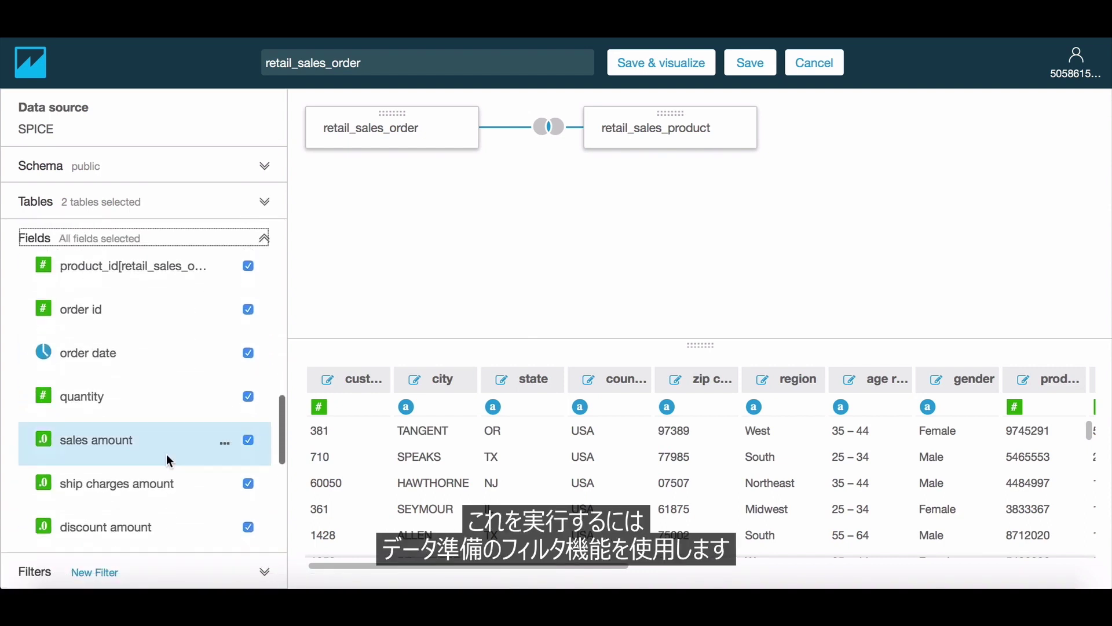
scroll(165, 453, up, 1)
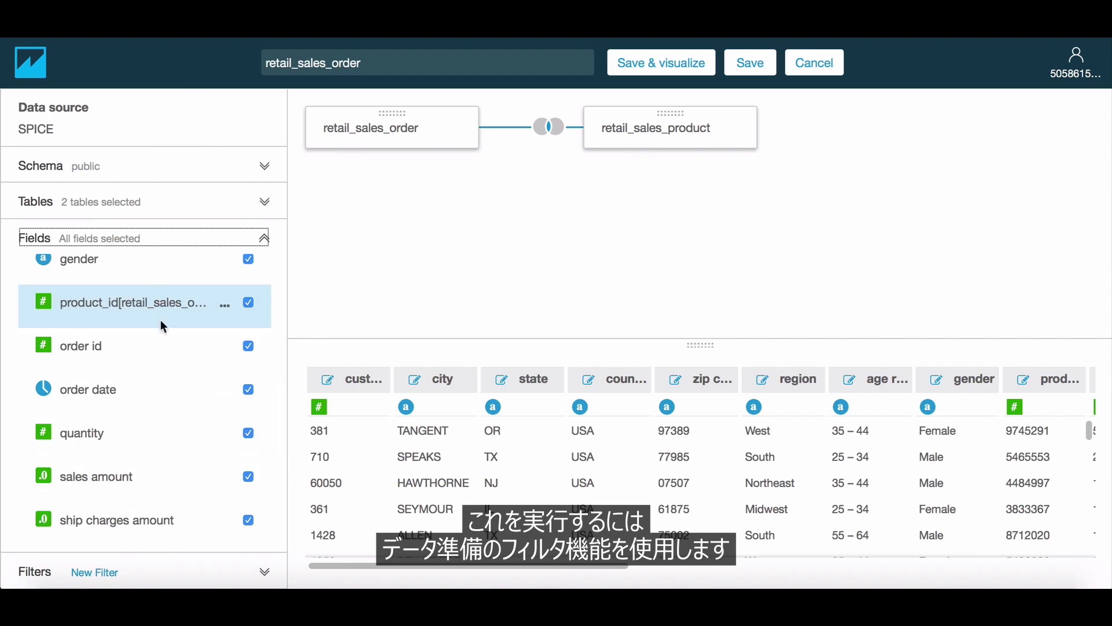
click(266, 570)
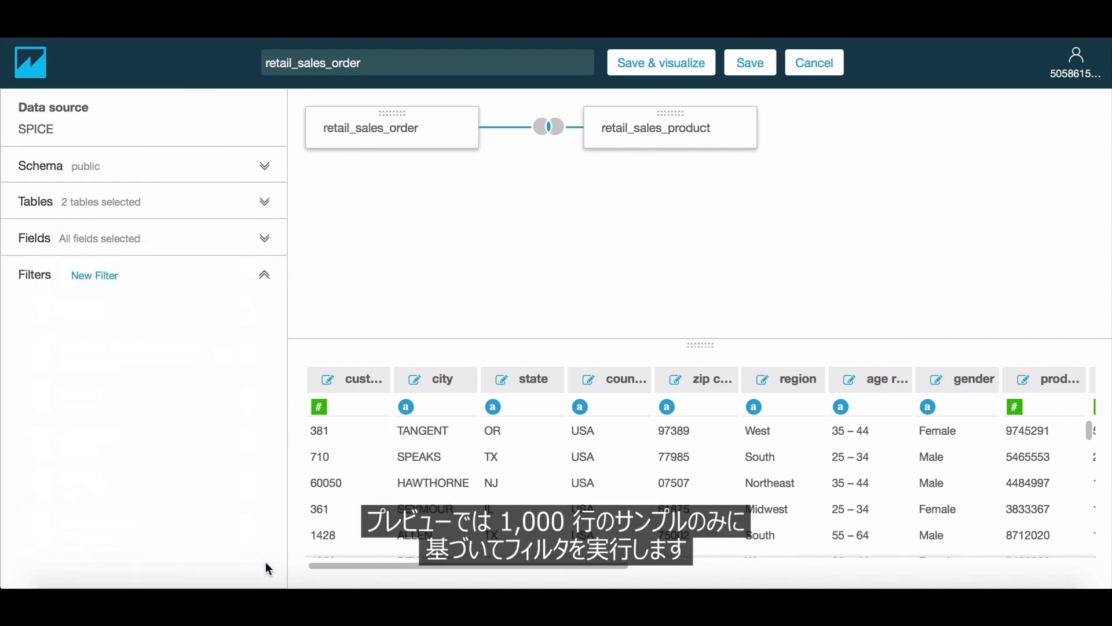
click(108, 277)
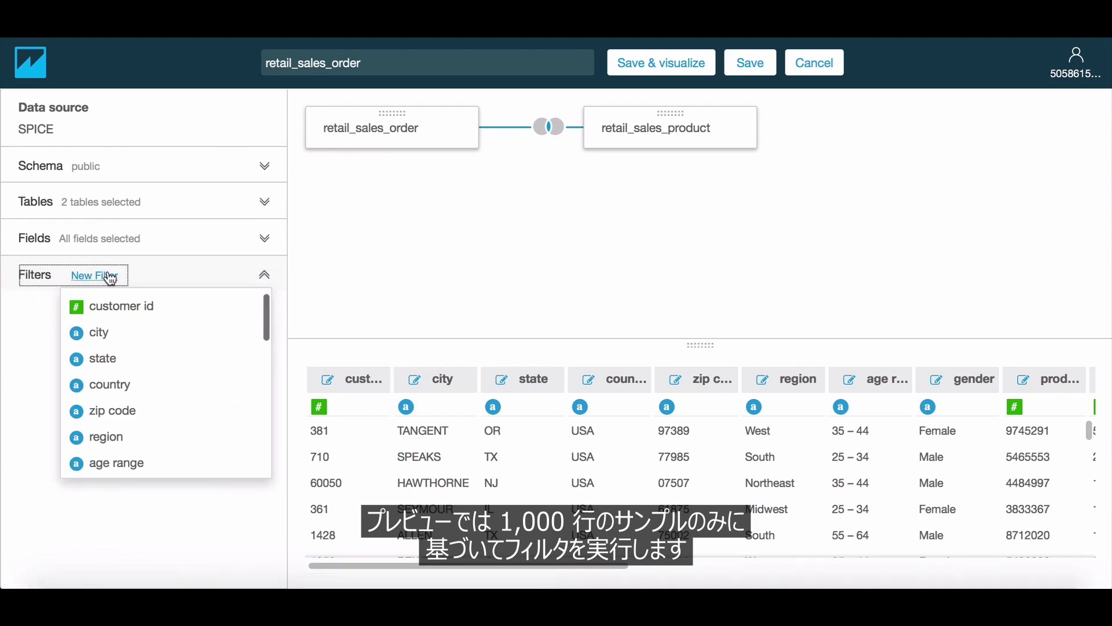
- Filter on the state field, including only WA, and apply it
click(124, 353)
click(80, 344)
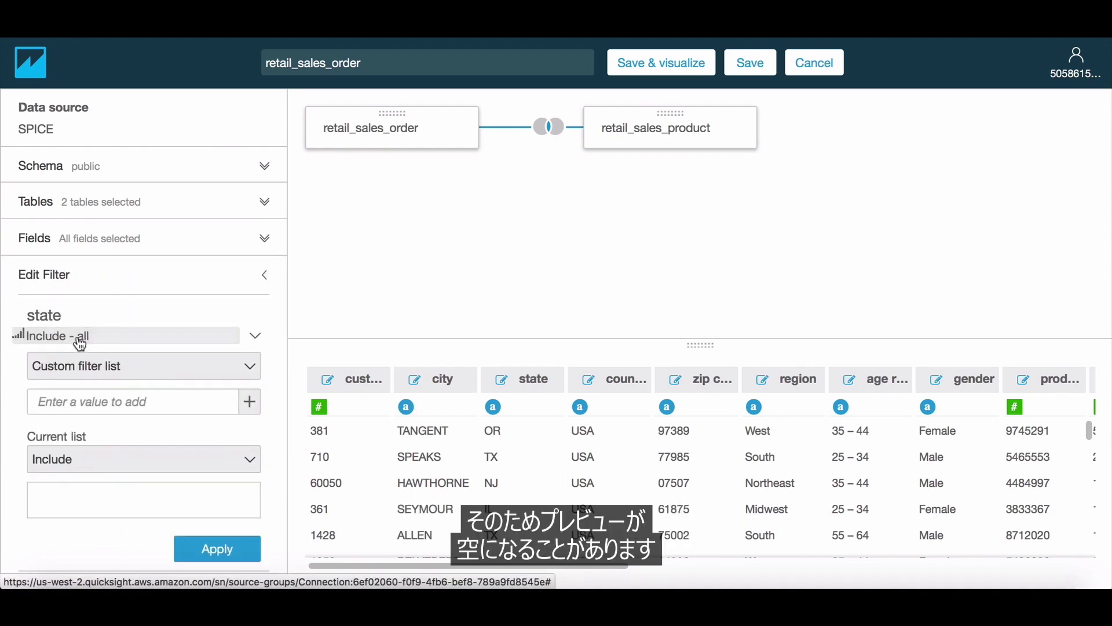
click(138, 403)
text(WA)
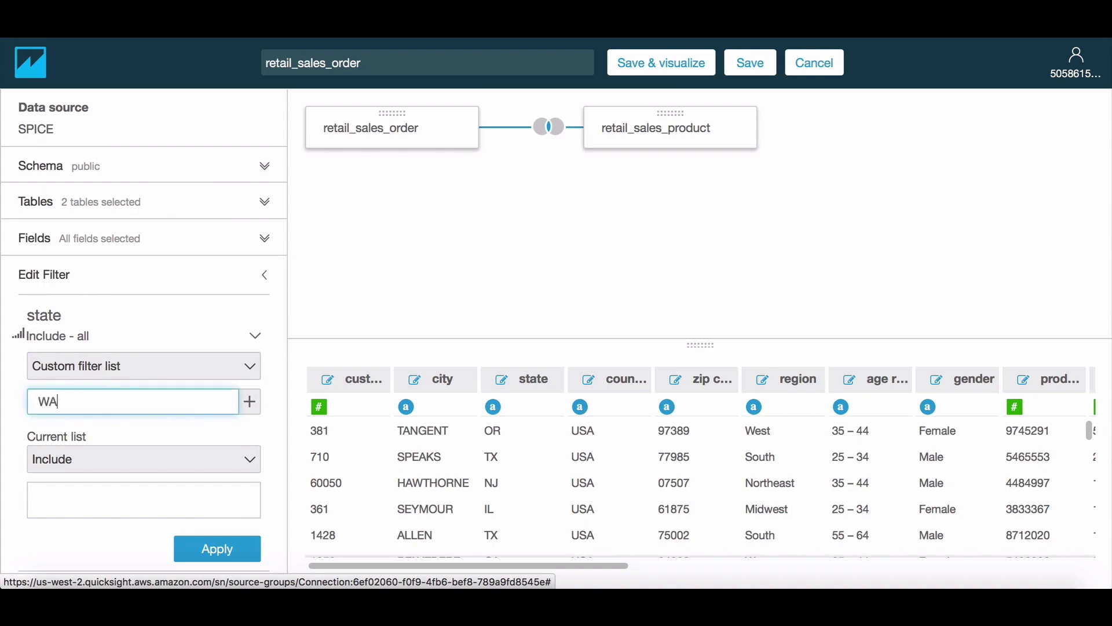
click(248, 402)
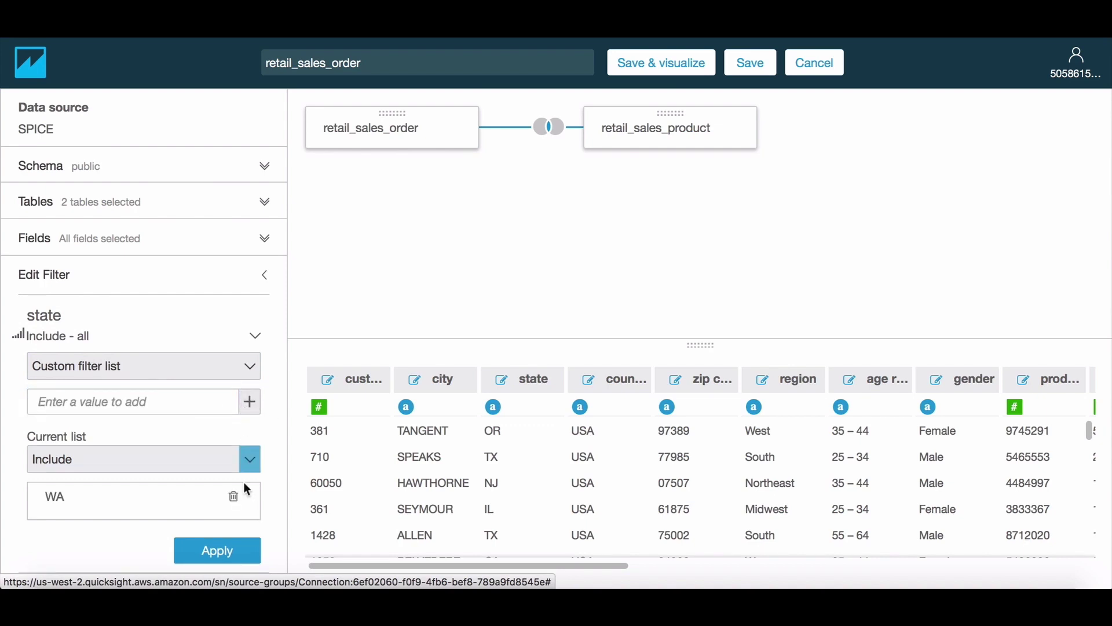
click(230, 559)
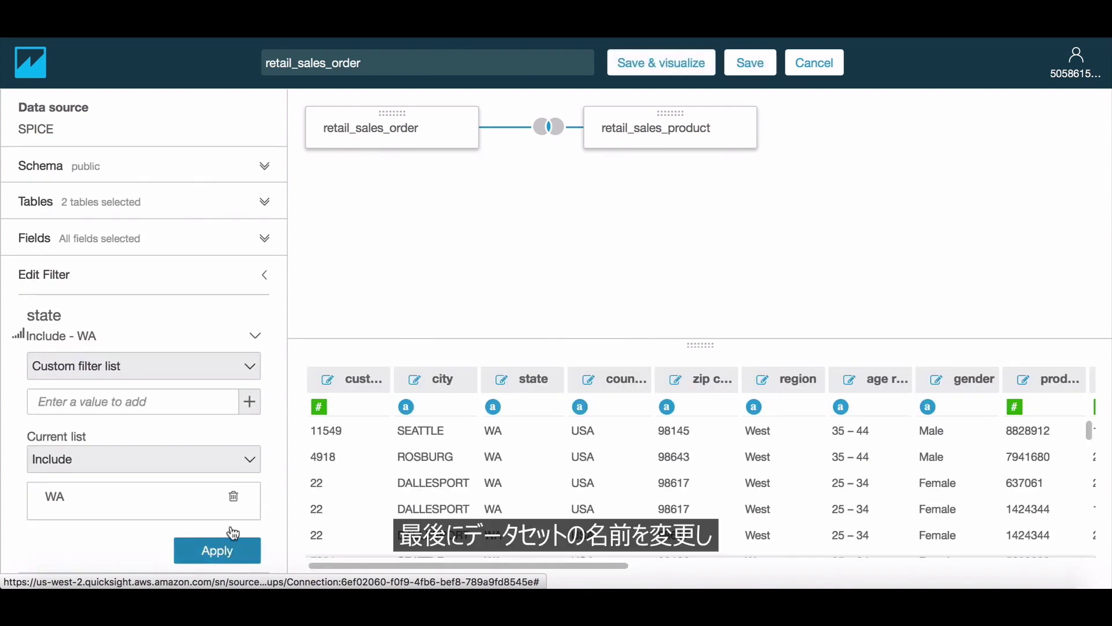
- Rename the data set 'retail_sales_order WA state' and save it for visualization
click(458, 74)
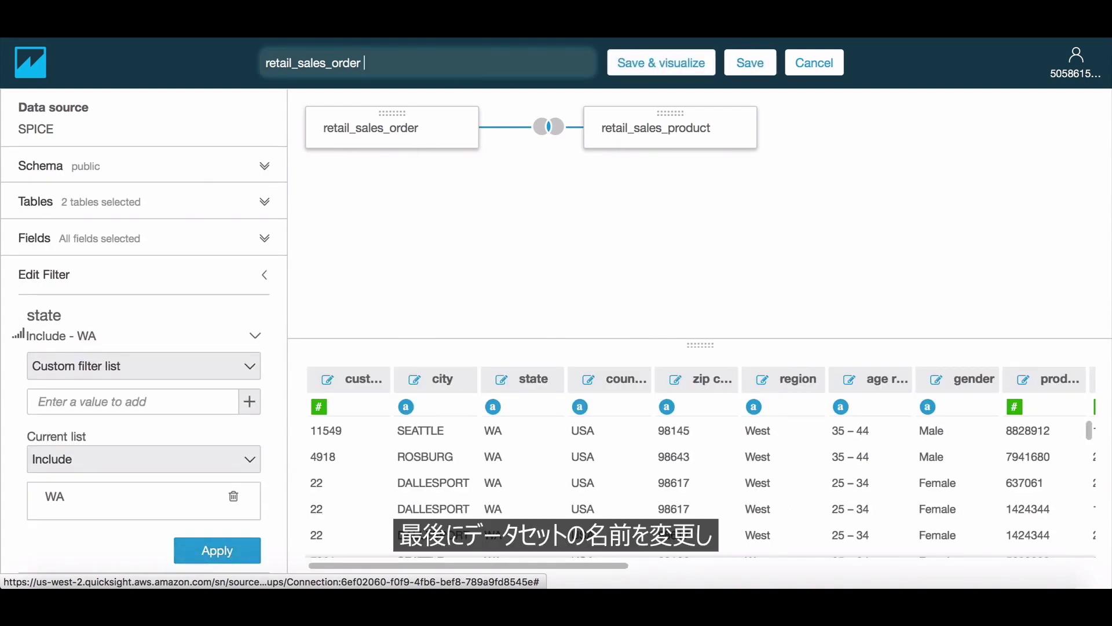
text(WA state)
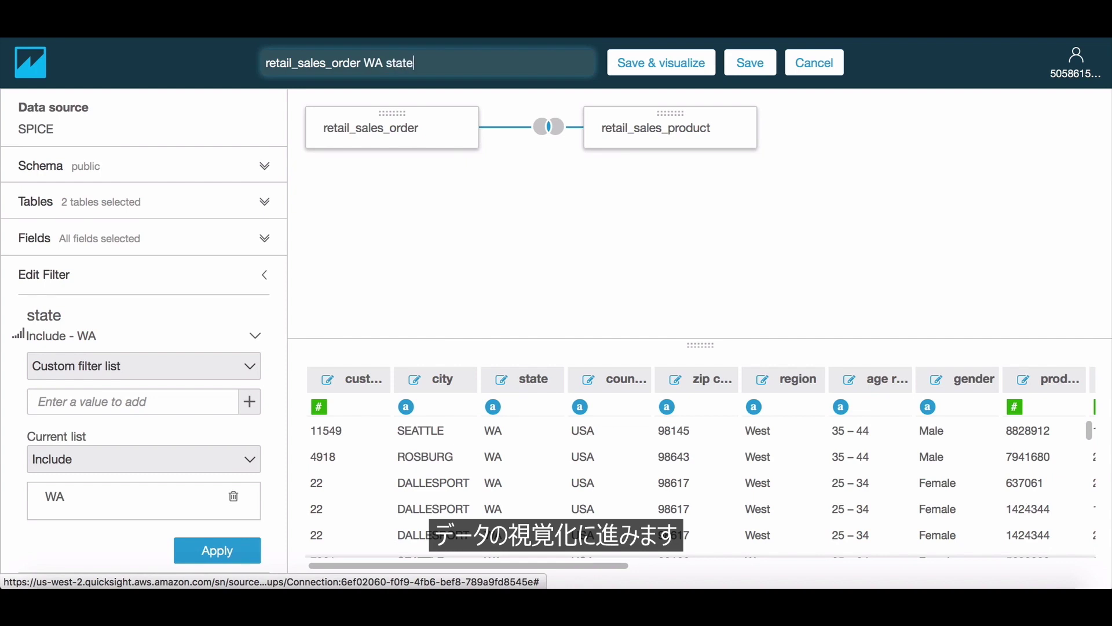
click(691, 76)
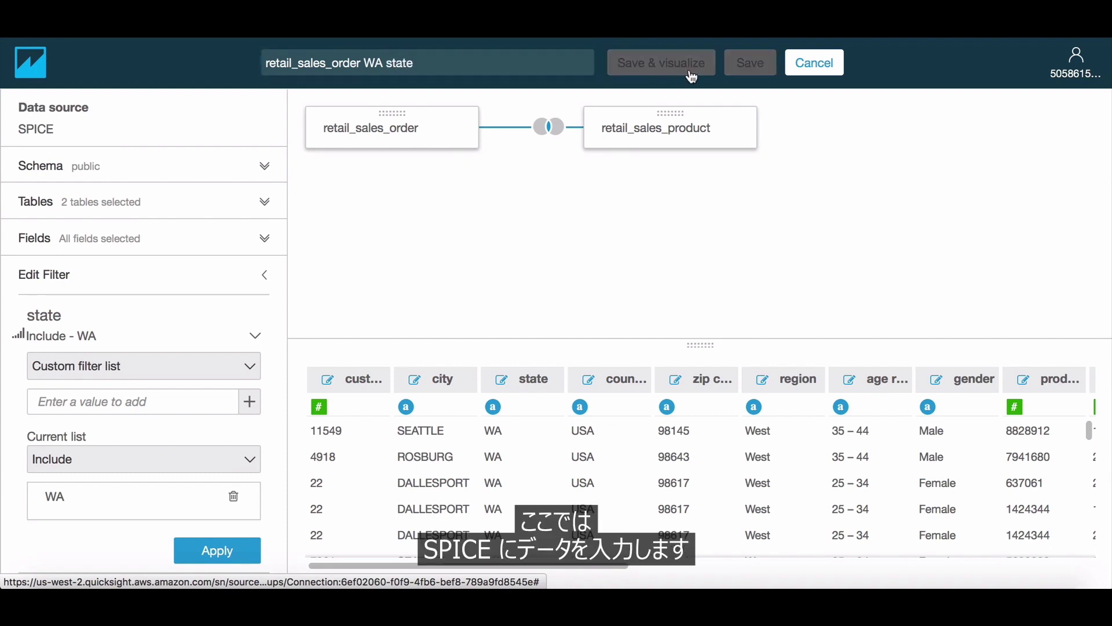